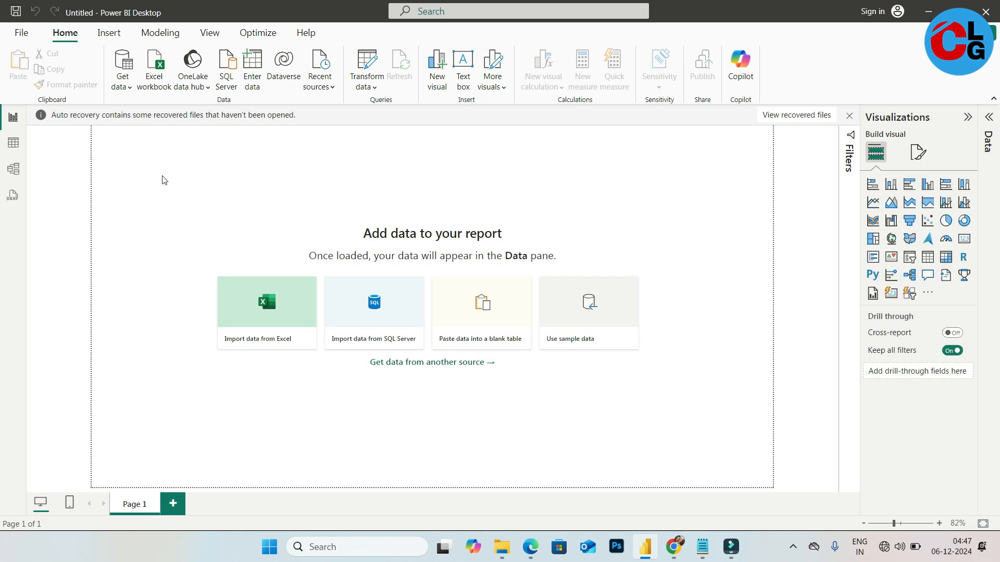
Open the recent report power query editor - top 10 commands.pbix
left_click(23, 38)
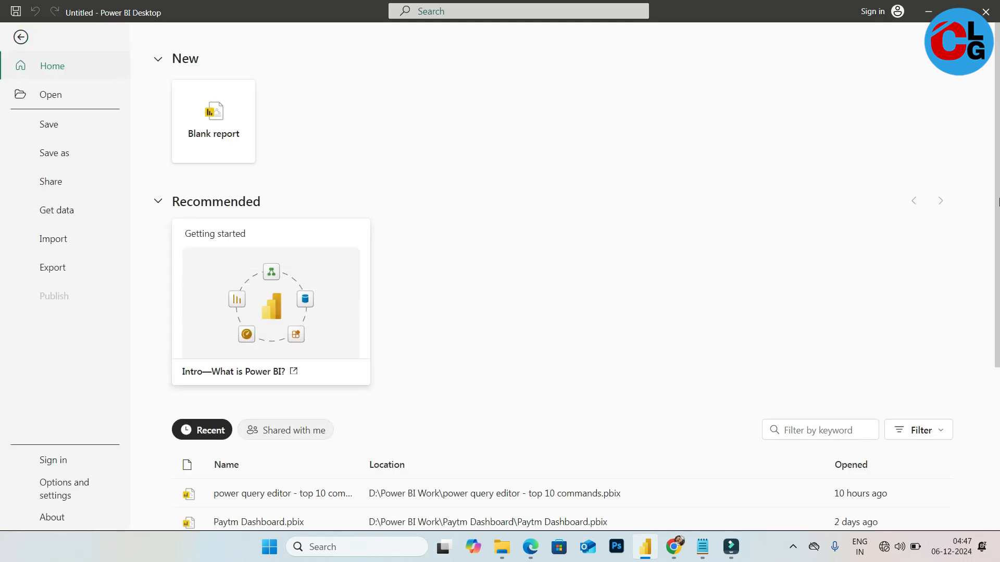
left_click_drag(998, 202, 998, 364)
left_click(281, 254)
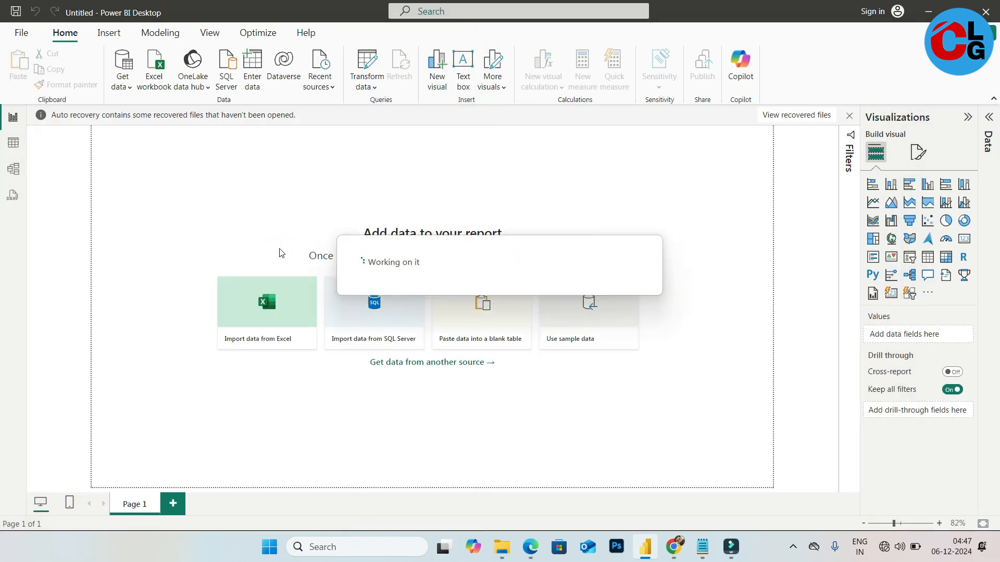
Open the Power Query Editor from table view and select the Name query
left_click(13, 143)
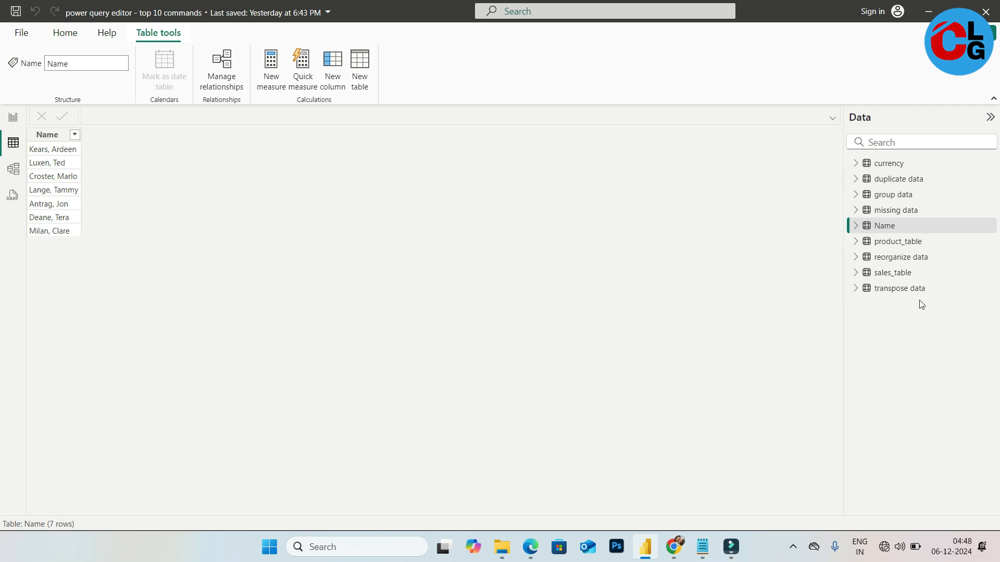
left_click(48, 138)
left_click(61, 31)
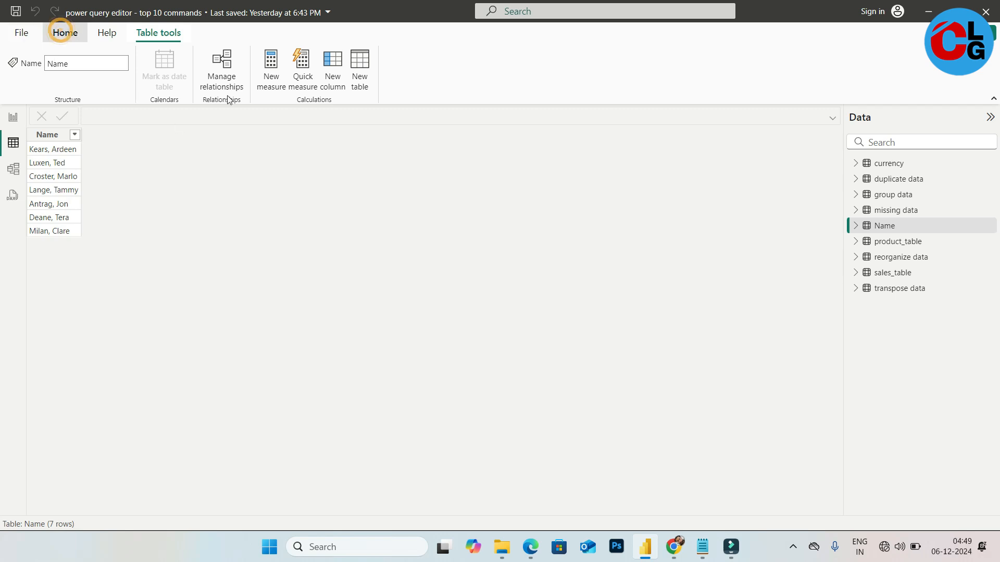
left_click(328, 59)
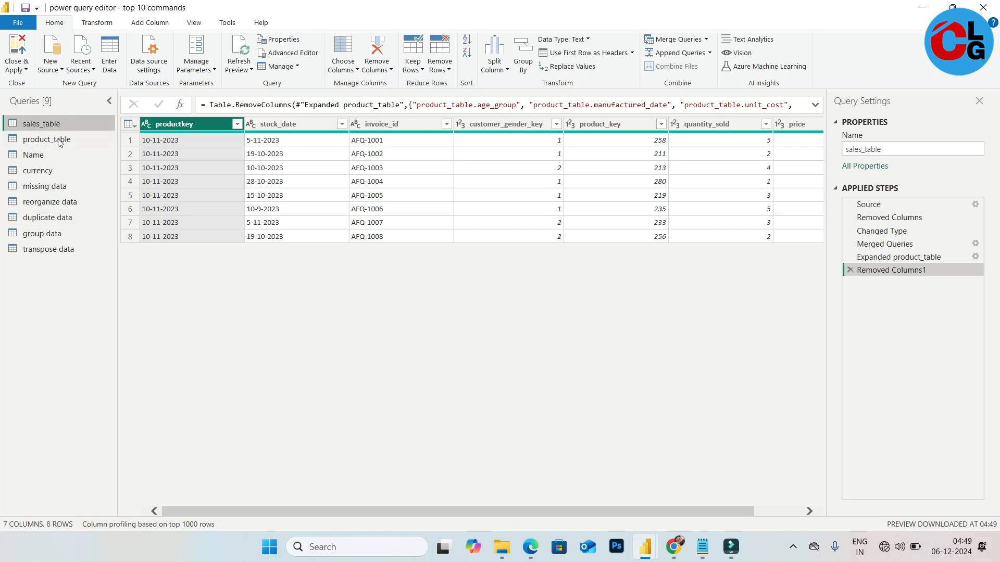
left_click(80, 156)
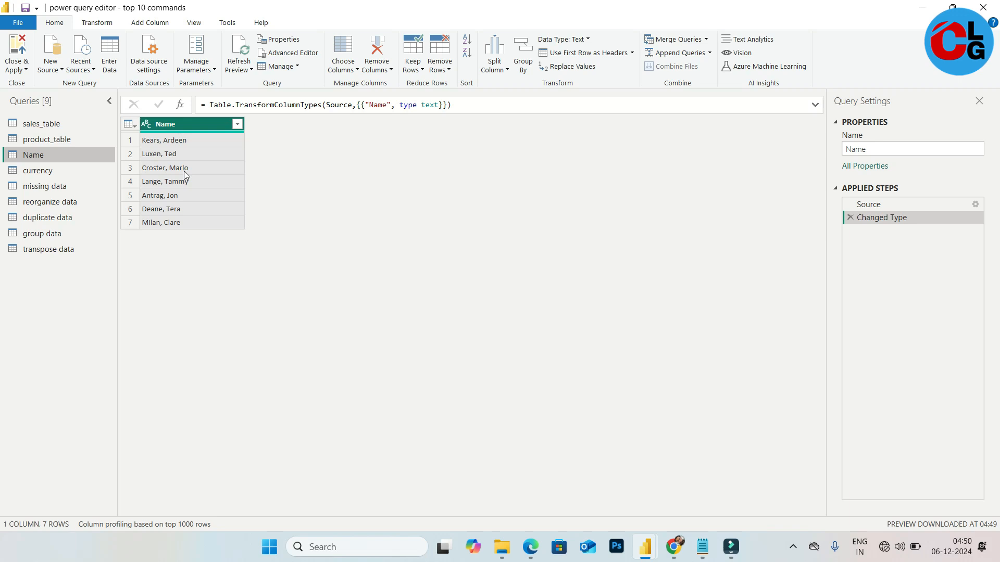
Split the Name column by the Comma delimiter at each occurrence
left_click(98, 23)
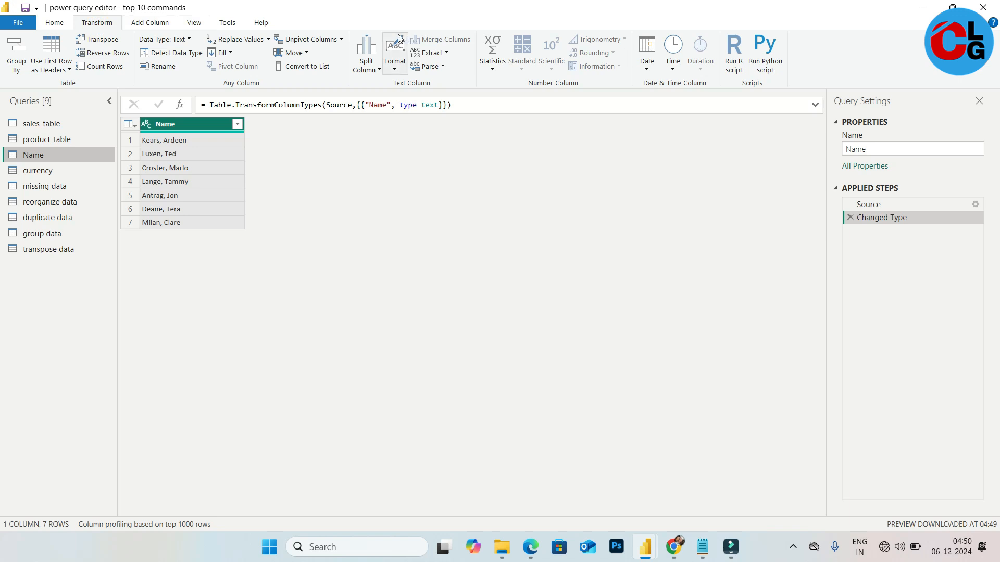
left_click(375, 68)
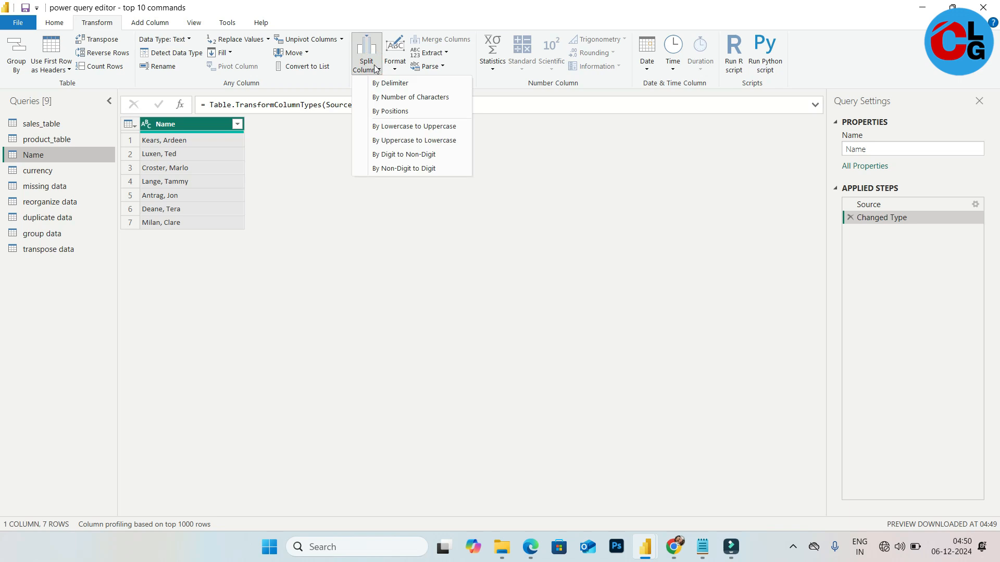
left_click(396, 83)
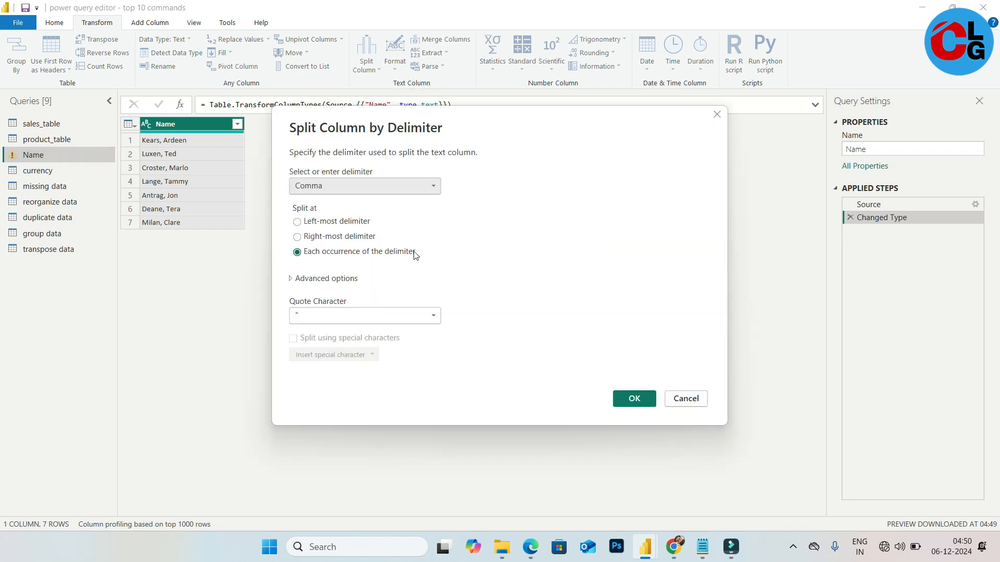
left_click(368, 188)
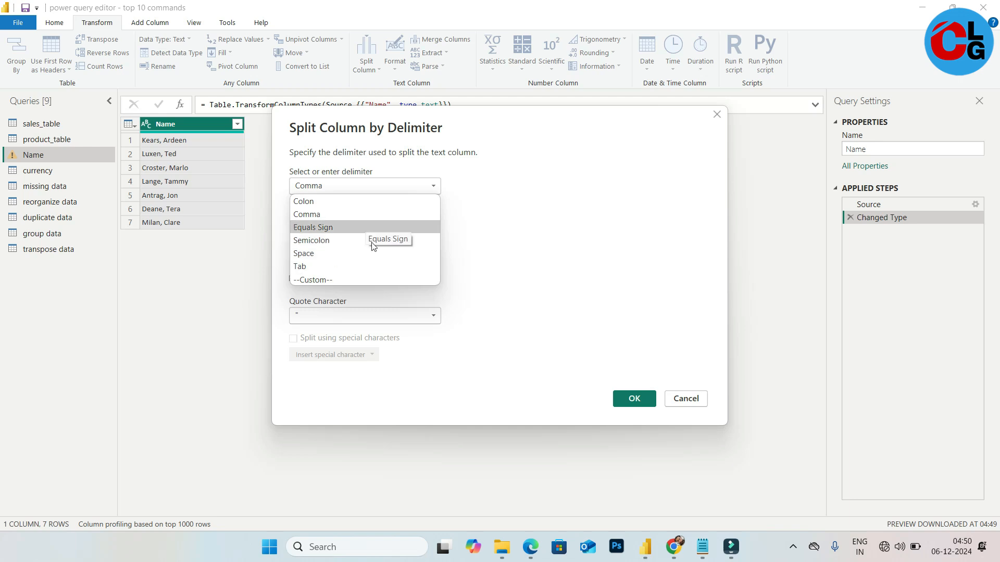
left_click(376, 279)
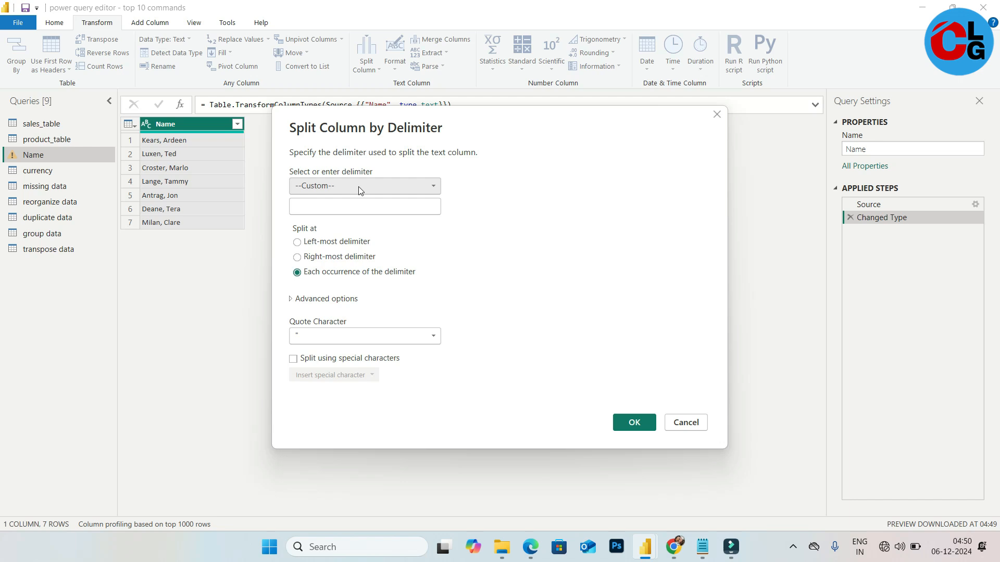
left_click(377, 186)
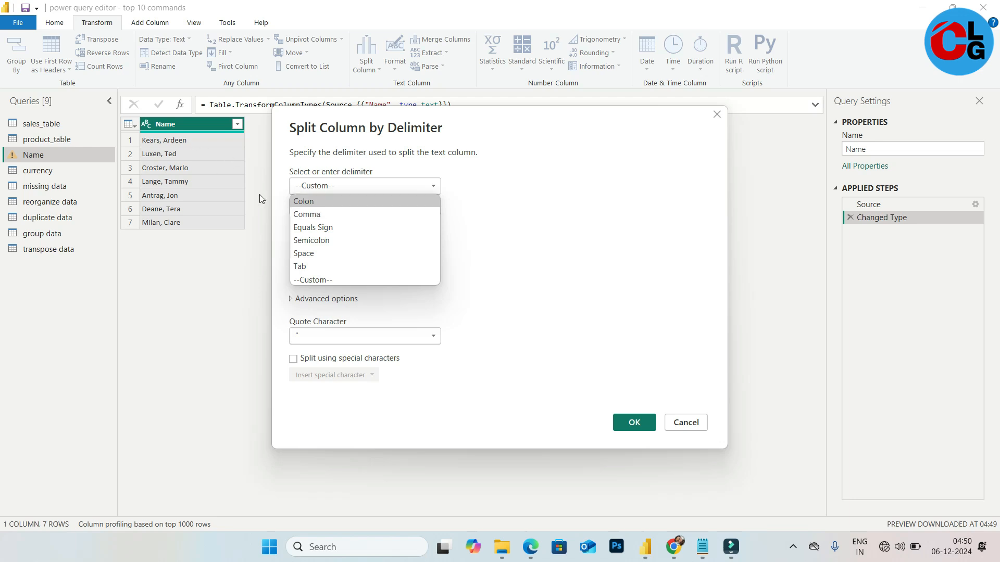
left_click(351, 214)
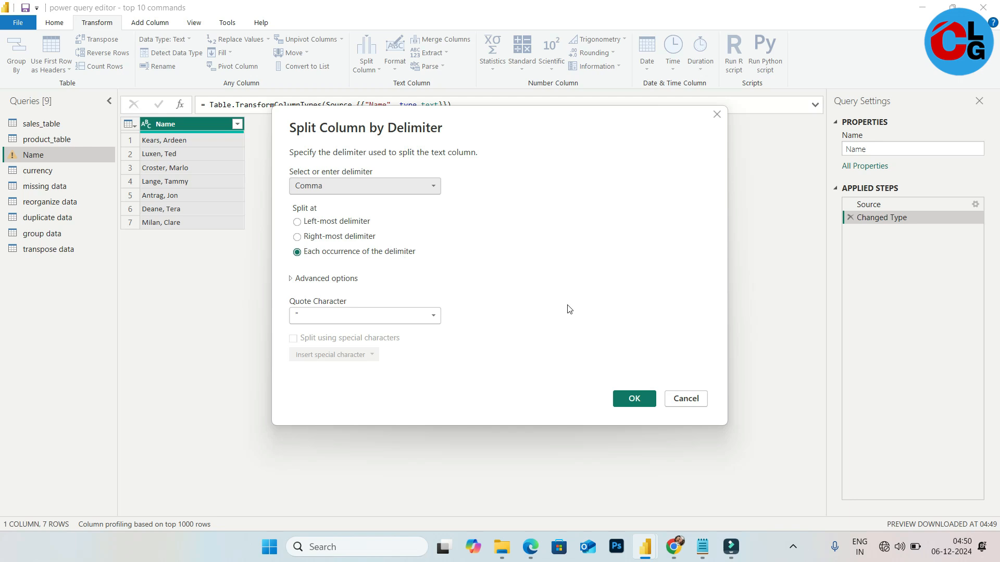
left_click(634, 399)
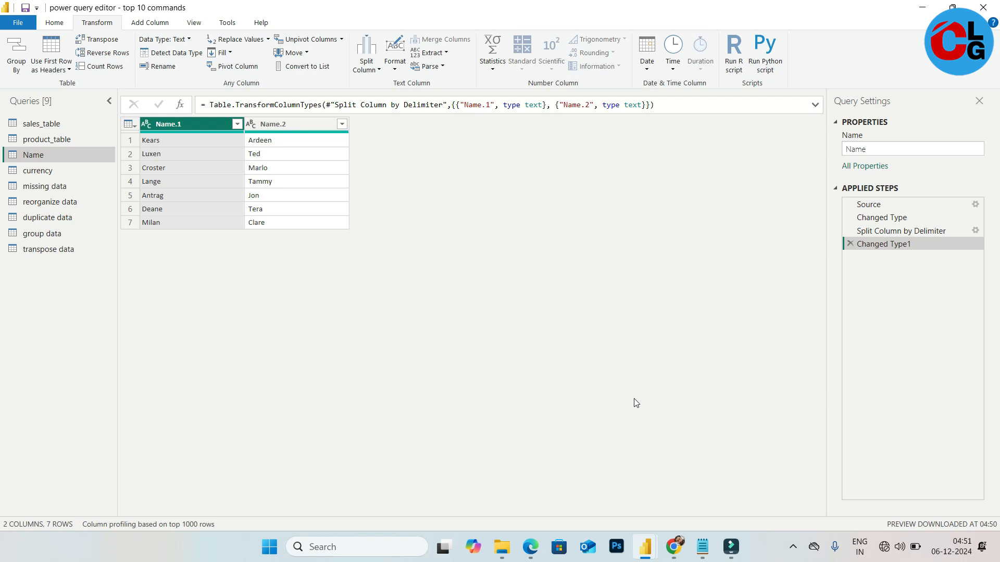
Rename the two split columns to FIRST NAME and LAST NAME
double_click(172, 124)
type("FO")
key("BackSpace")
type("IRST")
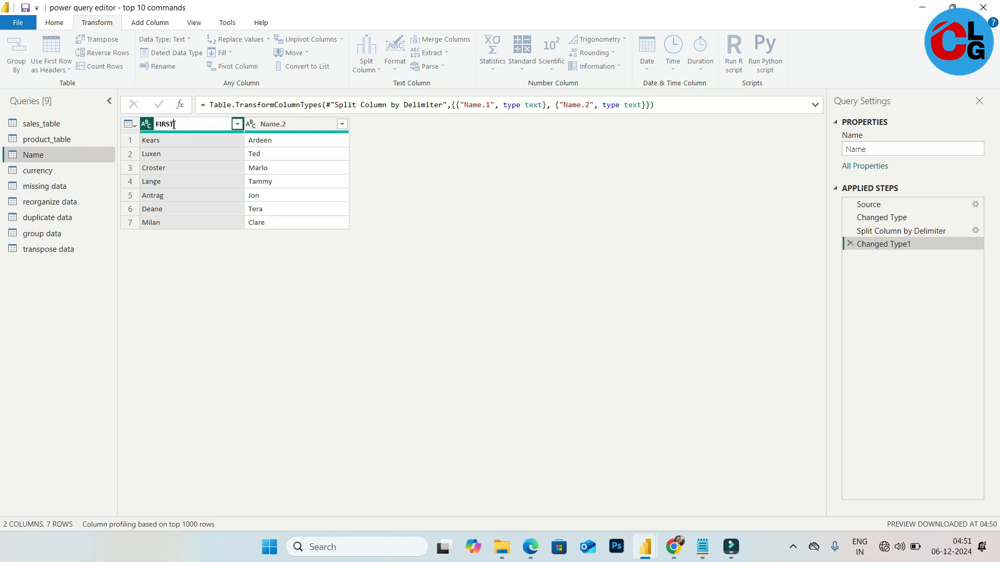
key("Return")
type("NAME")
key("Return")
double_click(280, 123)
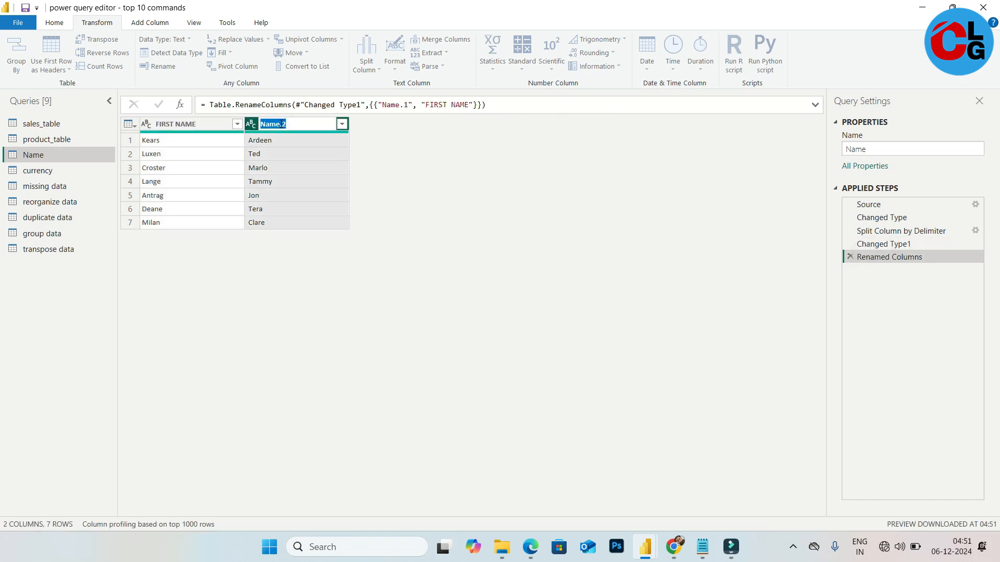
type("LAST NAME")
key("Return")
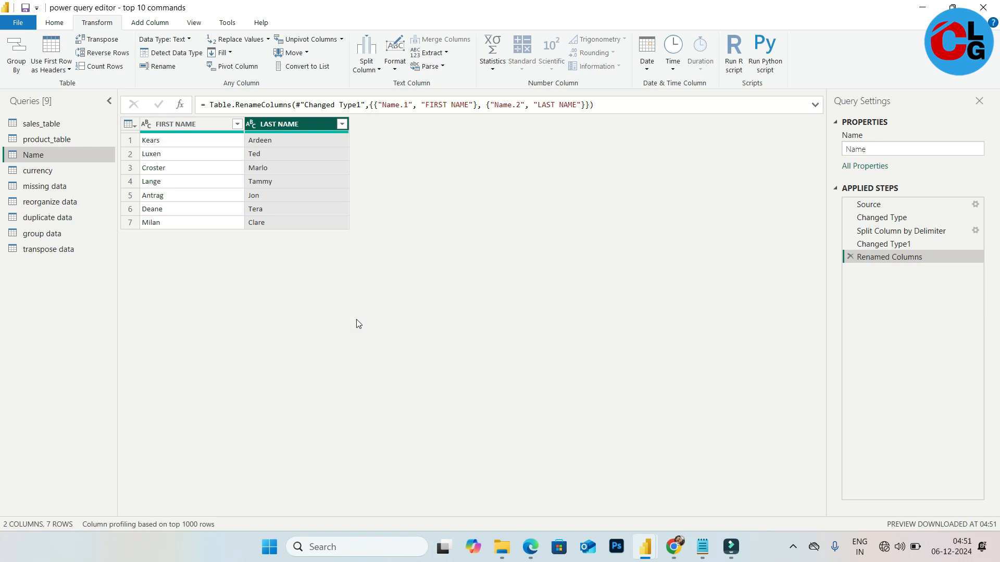
Close the Power Query Editor and apply the pending changes
left_click(986, 5)
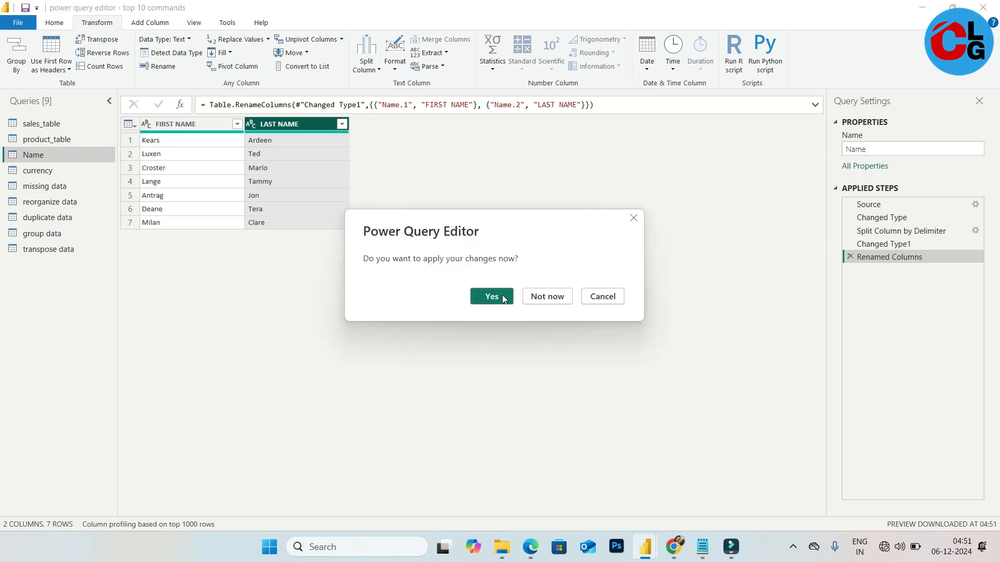
left_click(492, 295)
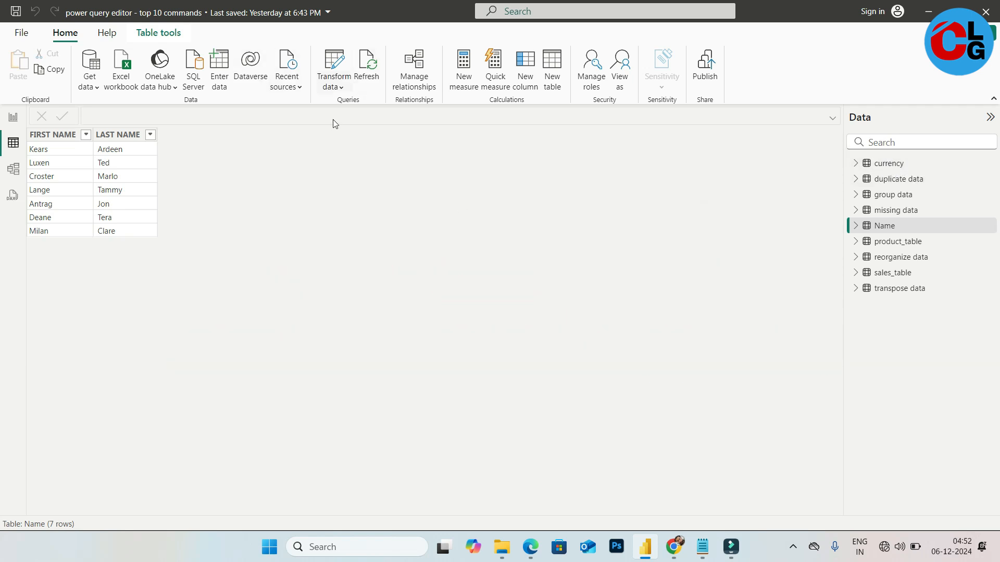
Reopen the editor and change the currency query's sales column to Fixed decimal number using the German (Germany) locale
left_click(336, 58)
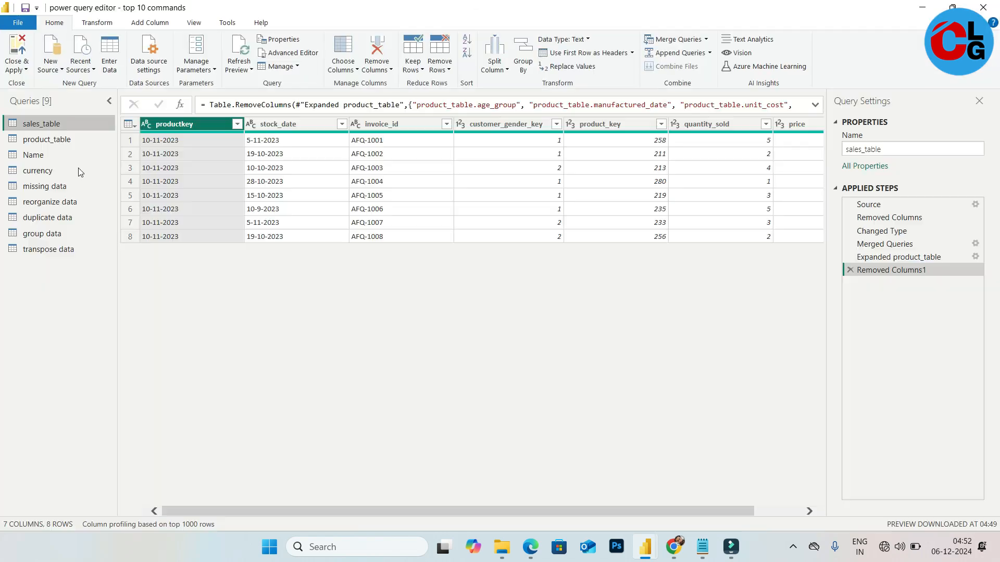
left_click(36, 173)
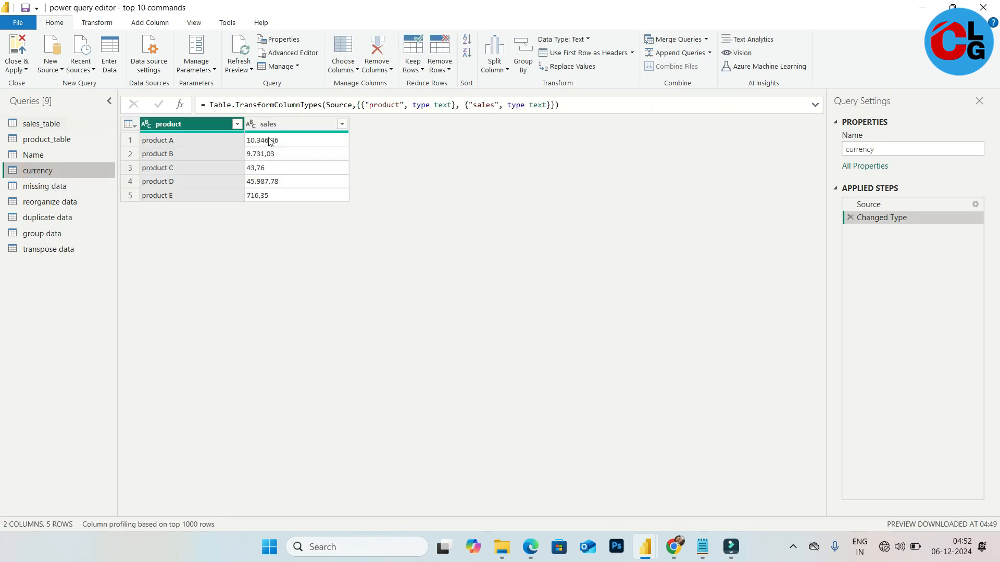
left_click(300, 127)
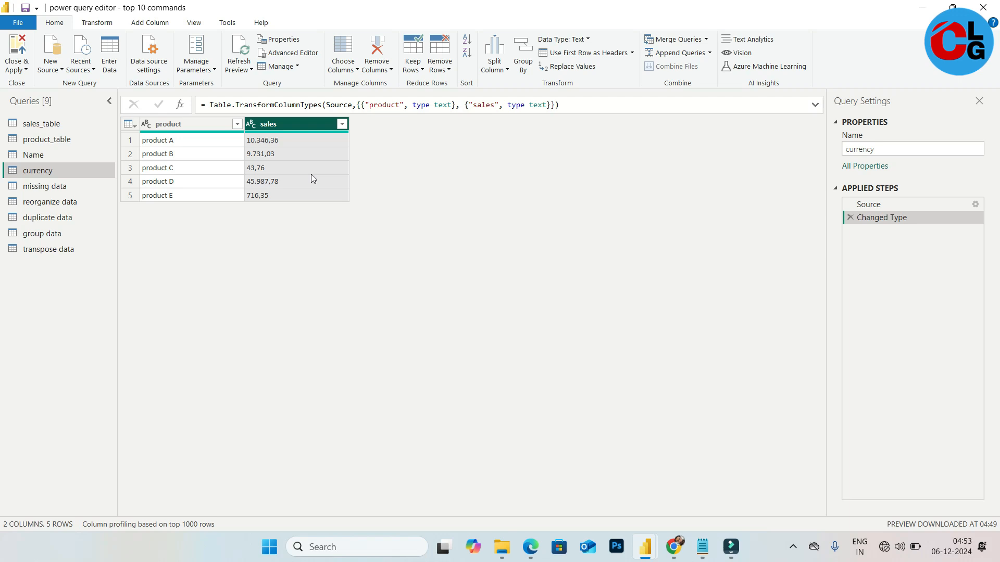
left_click(253, 125)
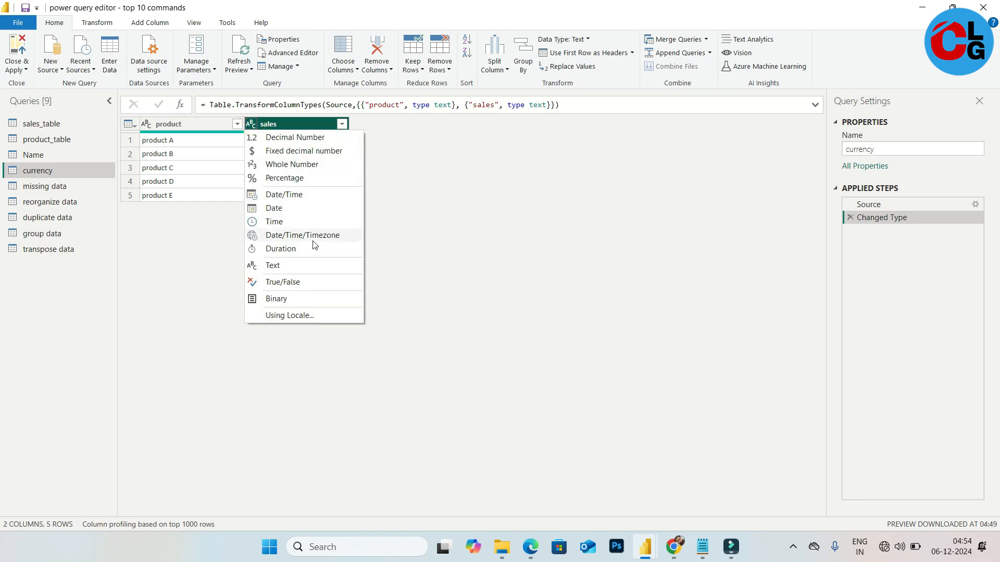
left_click(319, 315)
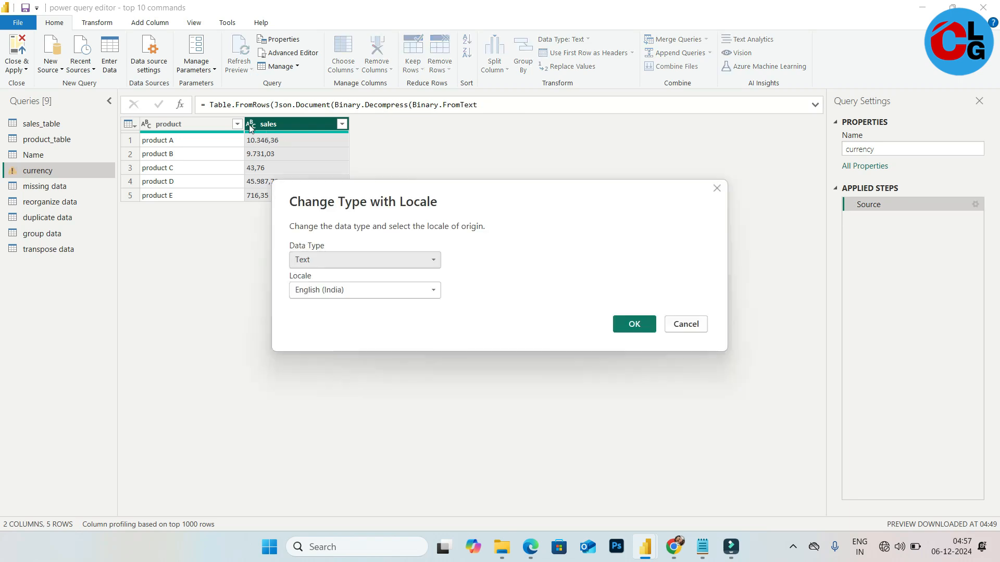
left_click(364, 259)
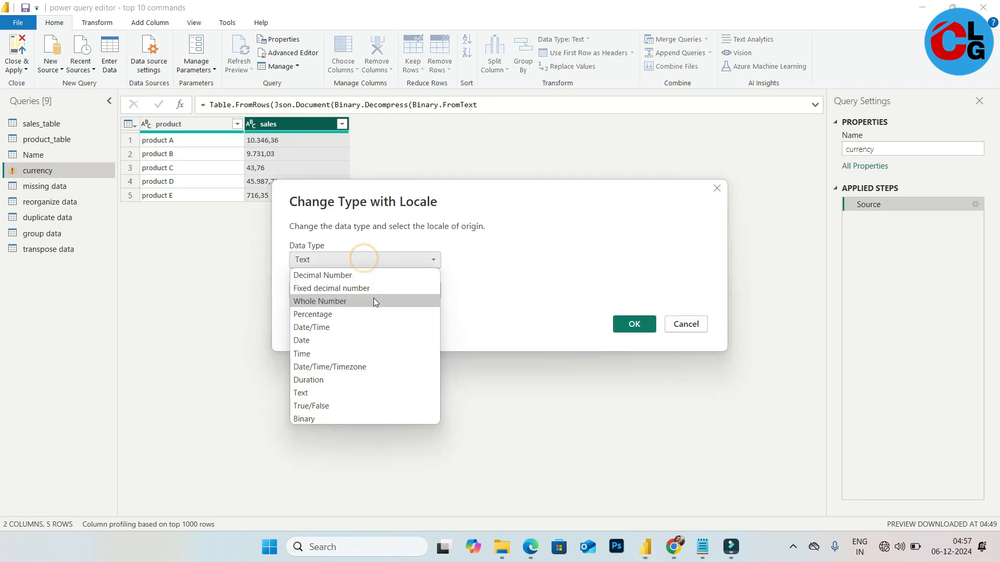
left_click(362, 289)
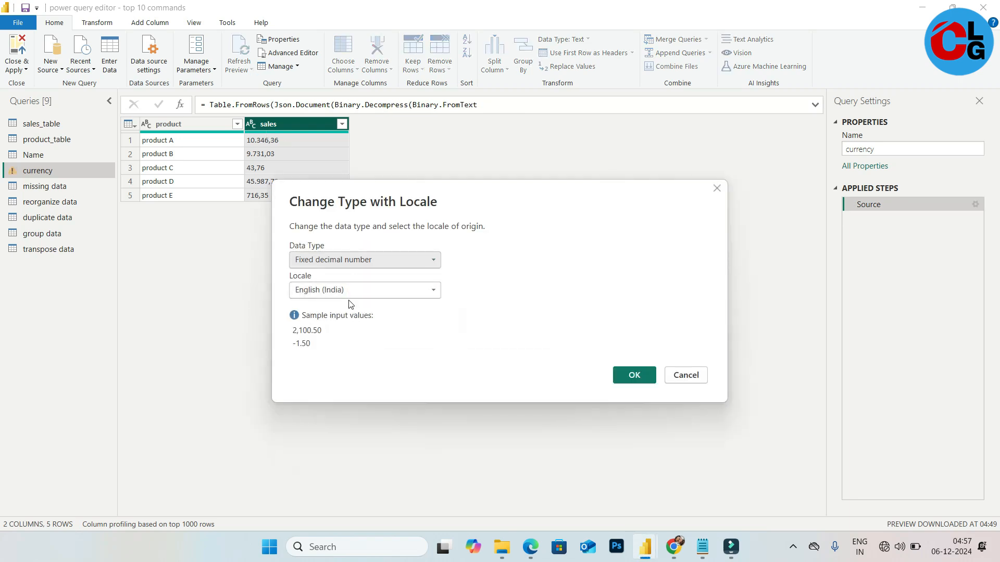
left_click(368, 292)
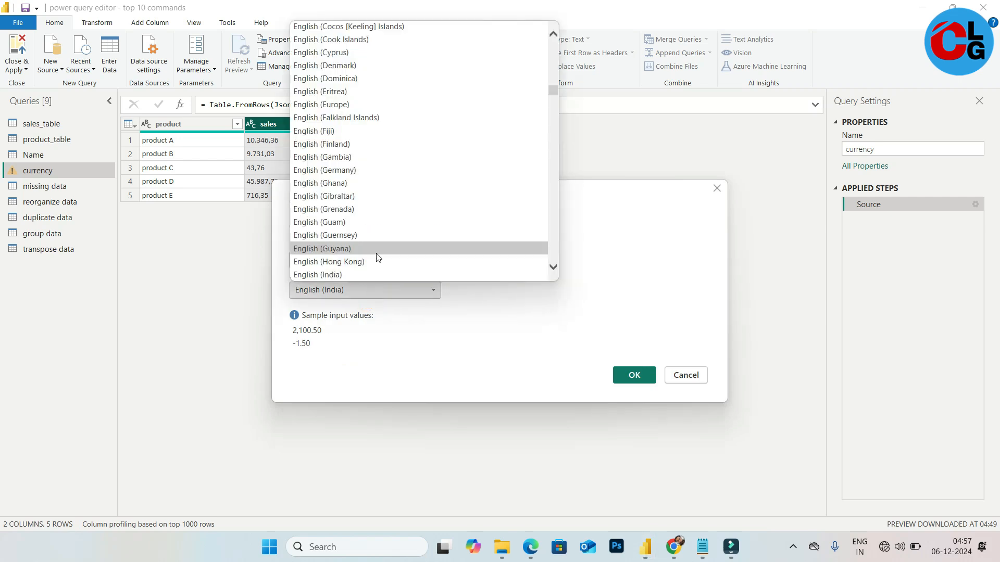
scroll(377, 256, "down", 20)
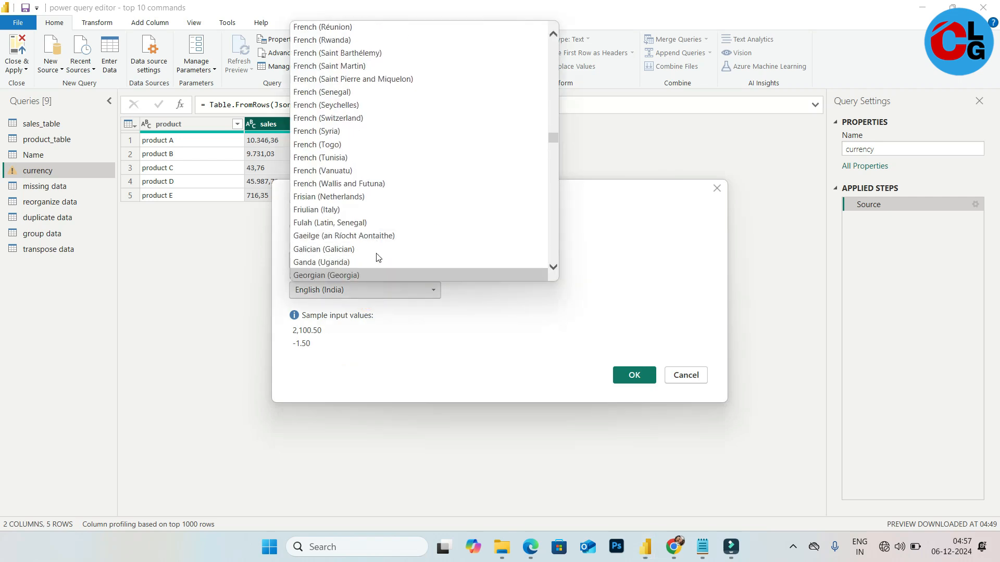
scroll(378, 257, "down", 3)
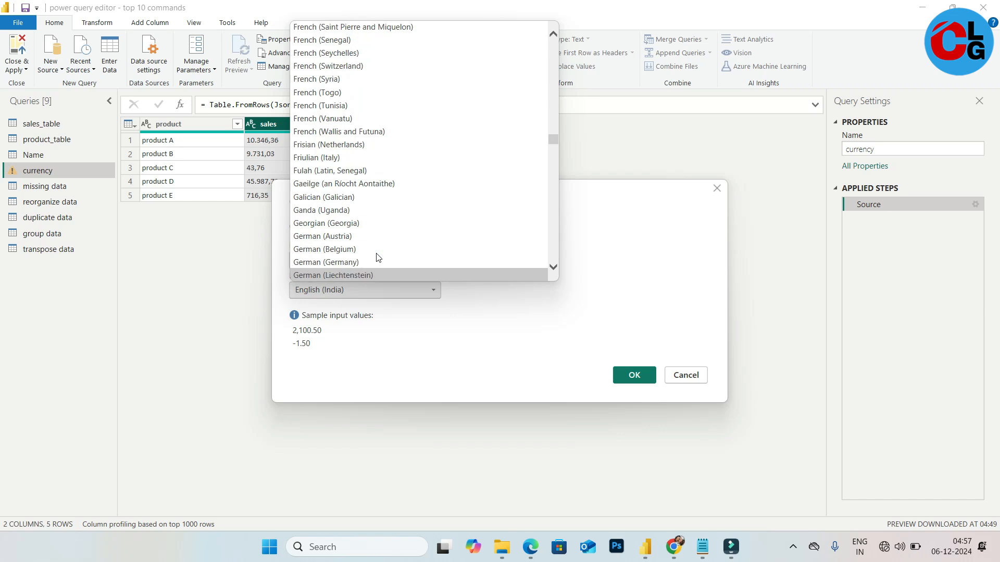
left_click(359, 261)
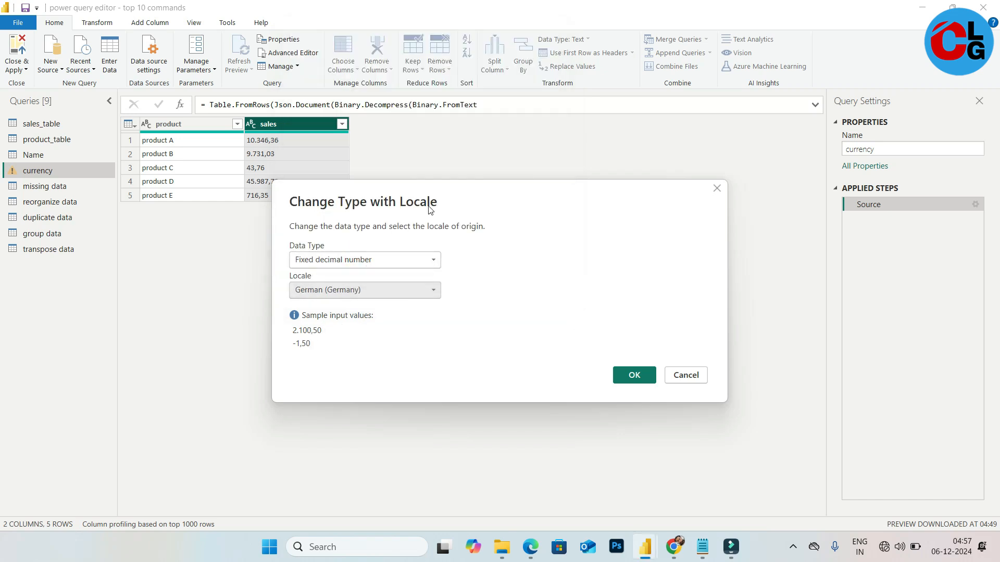
left_click_drag(461, 191, 549, 155)
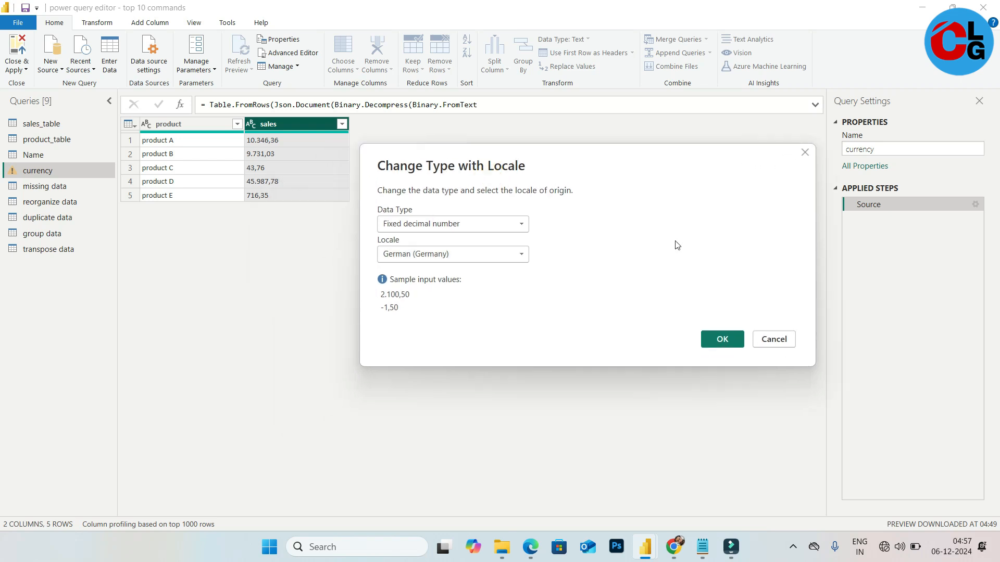
left_click(721, 340)
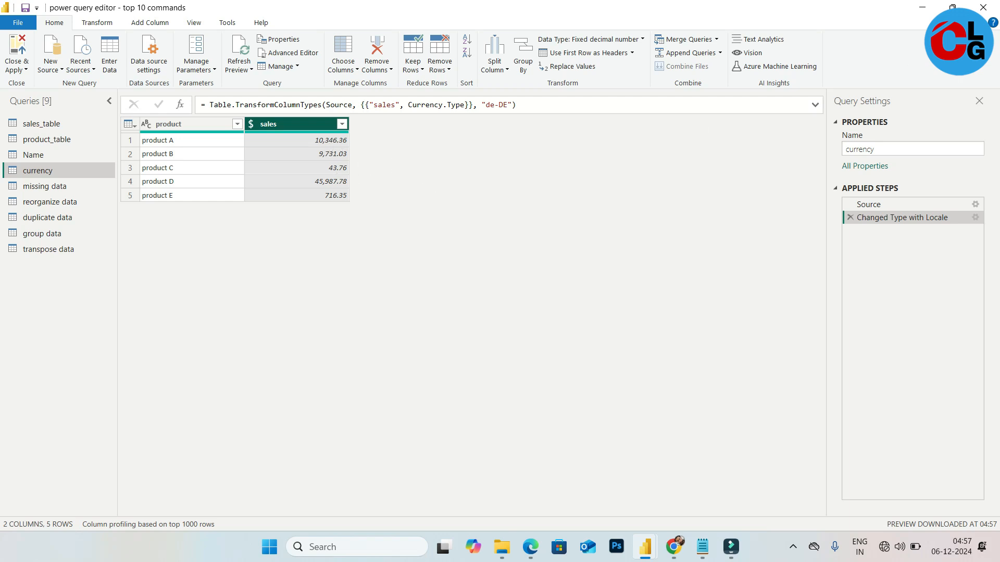
Close the editor, apply the changes, and view the currency table in table view
left_click(982, 8)
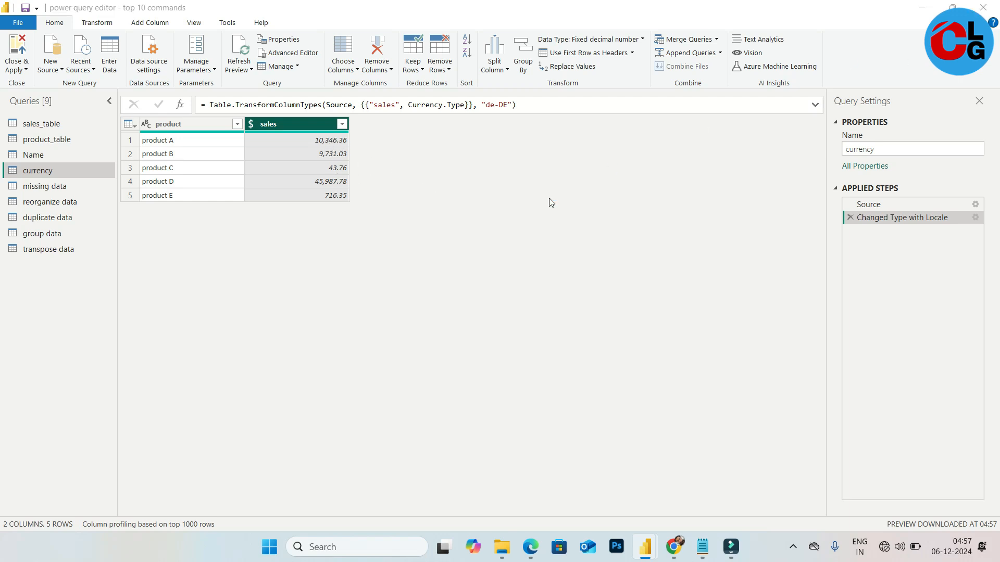
left_click(502, 297)
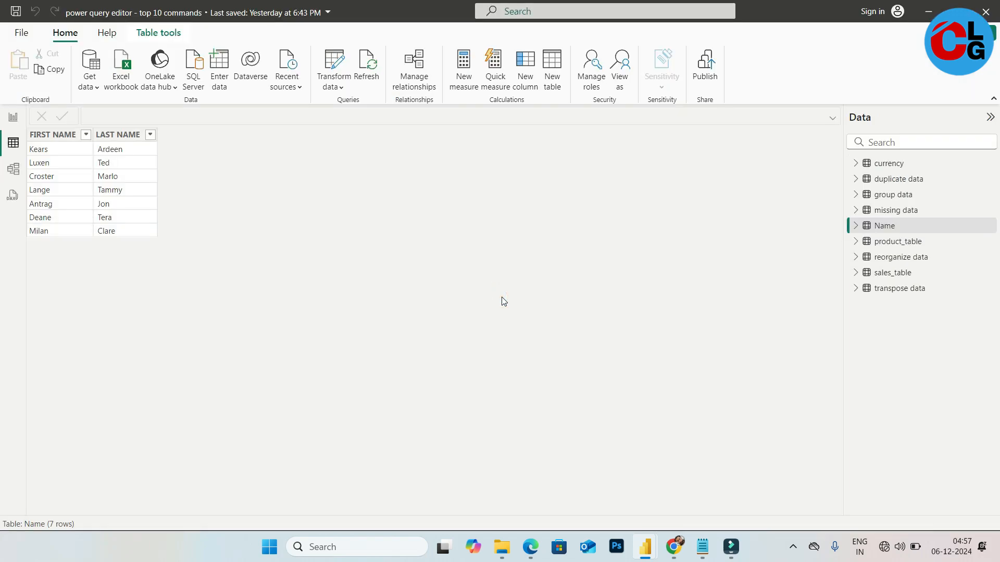
left_click(890, 165)
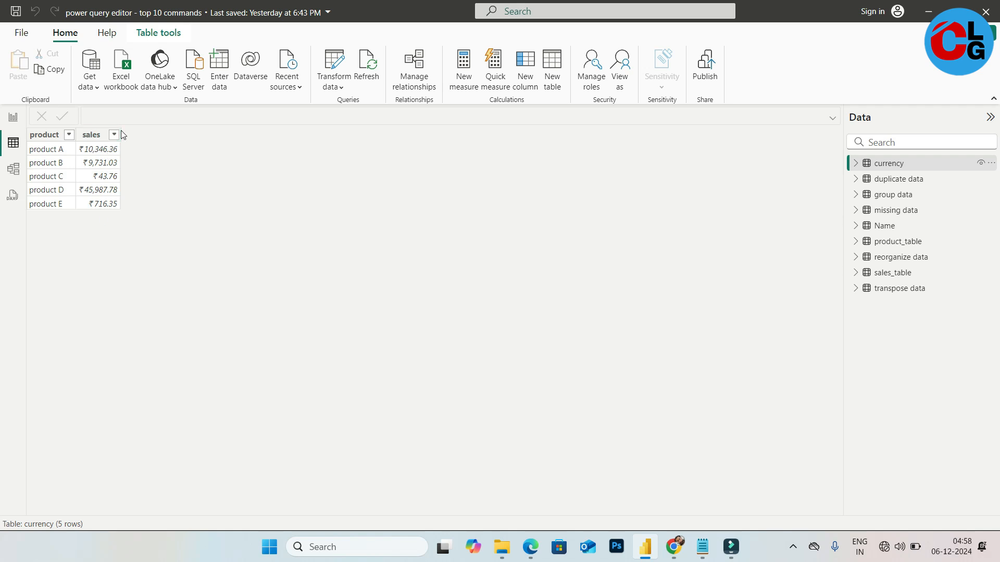
Widen the currency table's sales column and switch its currency symbol to the dollar format
left_click_drag(120, 131, 153, 133)
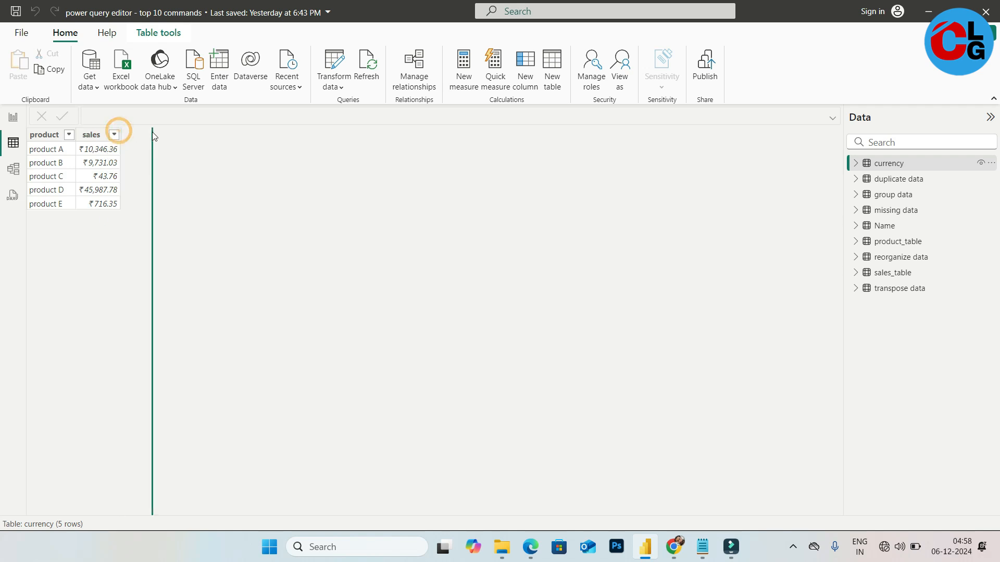
left_click(109, 137)
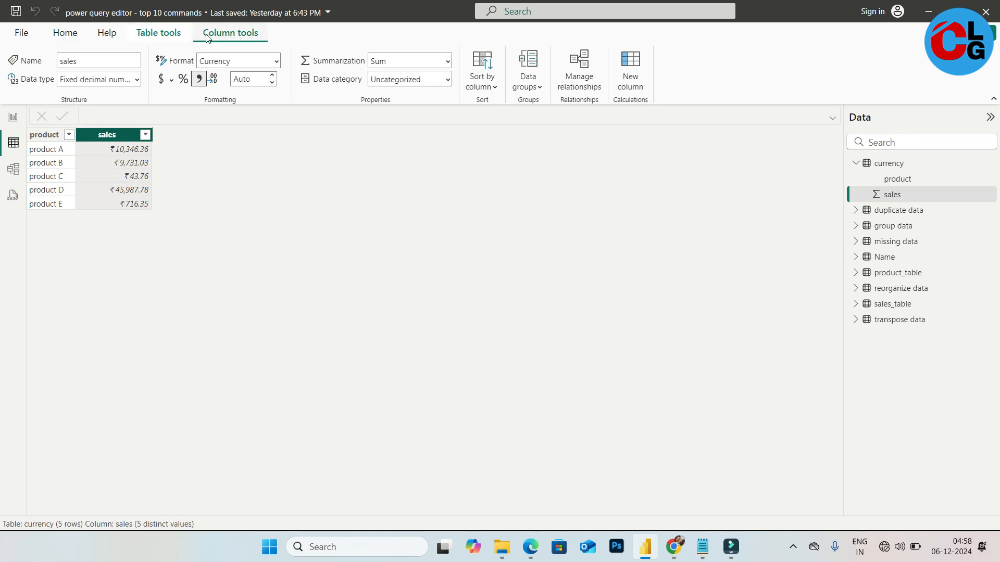
left_click(162, 81)
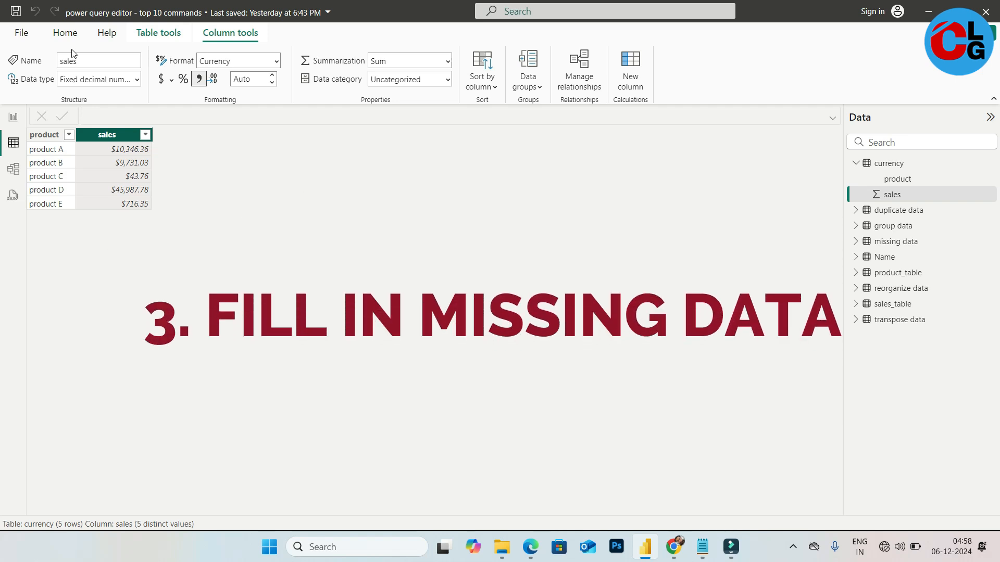
Open the Power Query Editor and select the missing data query
left_click(65, 32)
left_click(338, 70)
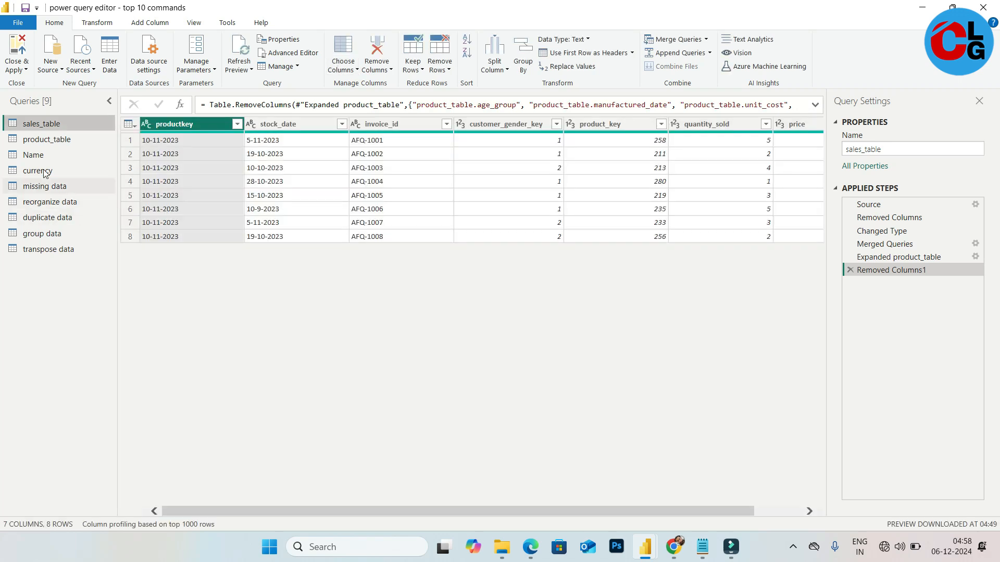
left_click(57, 187)
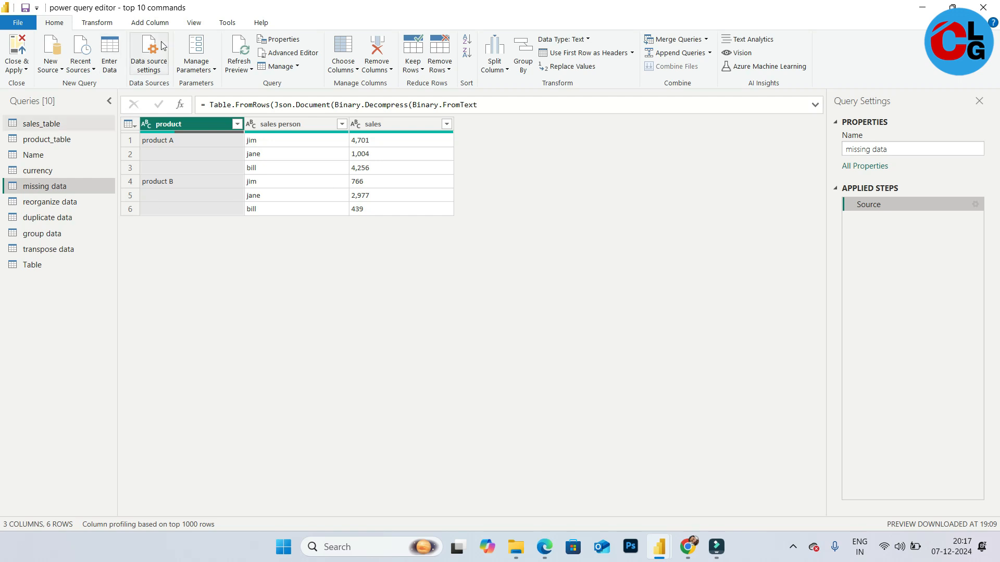
Try filling down the product column, then delete the Filled Down applied step
left_click(97, 24)
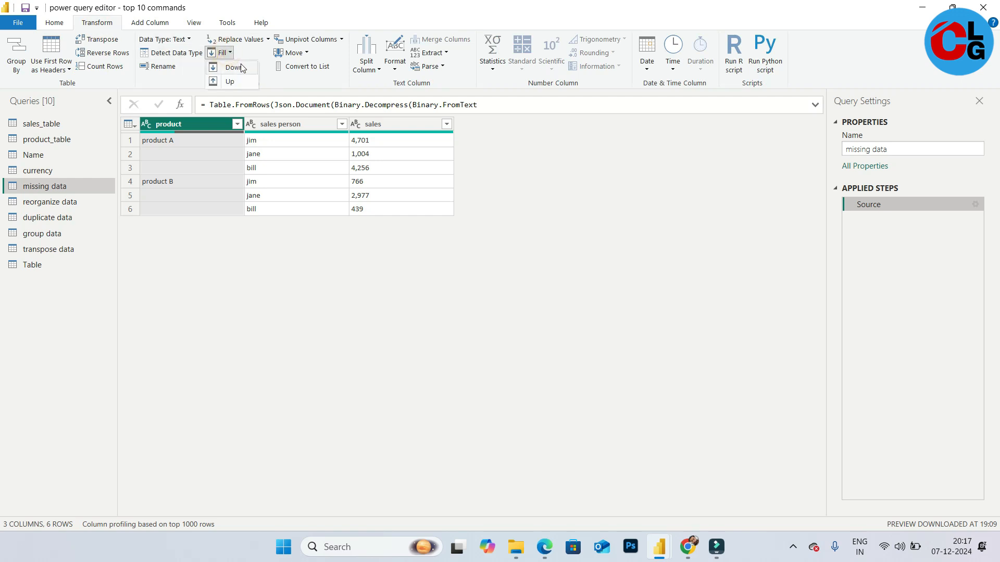
left_click(275, 80)
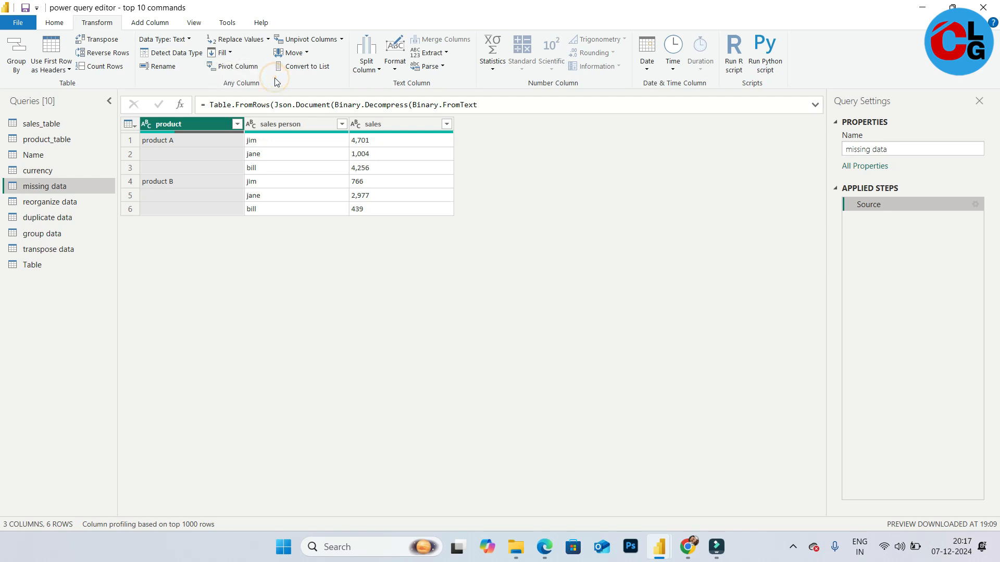
right_click(193, 126)
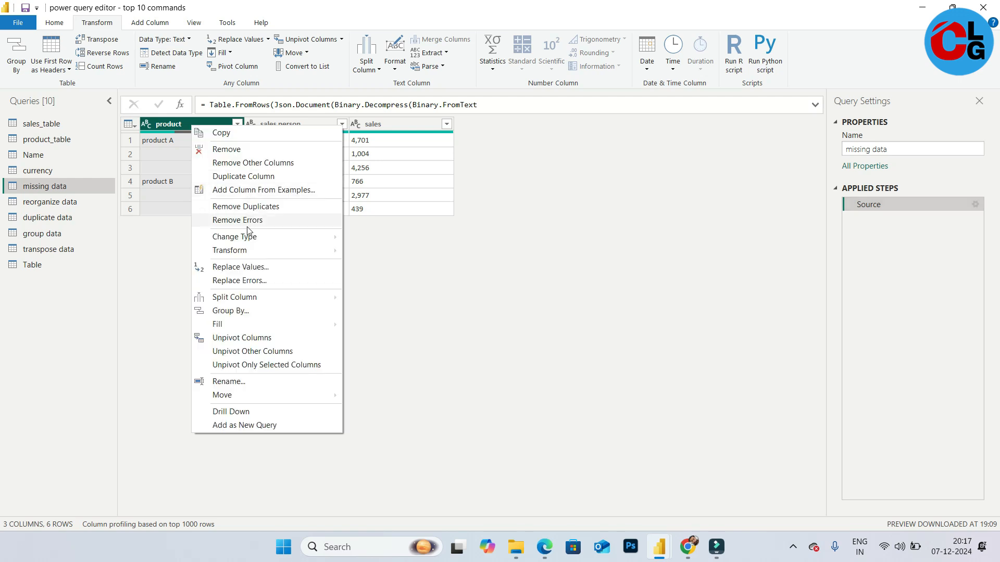
mouse_move(272, 326)
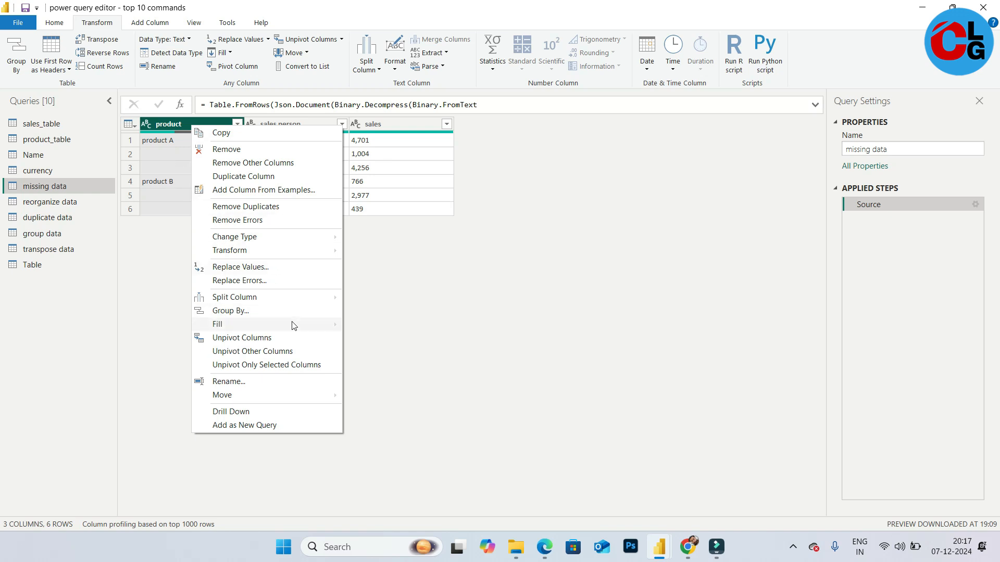
left_click(384, 327)
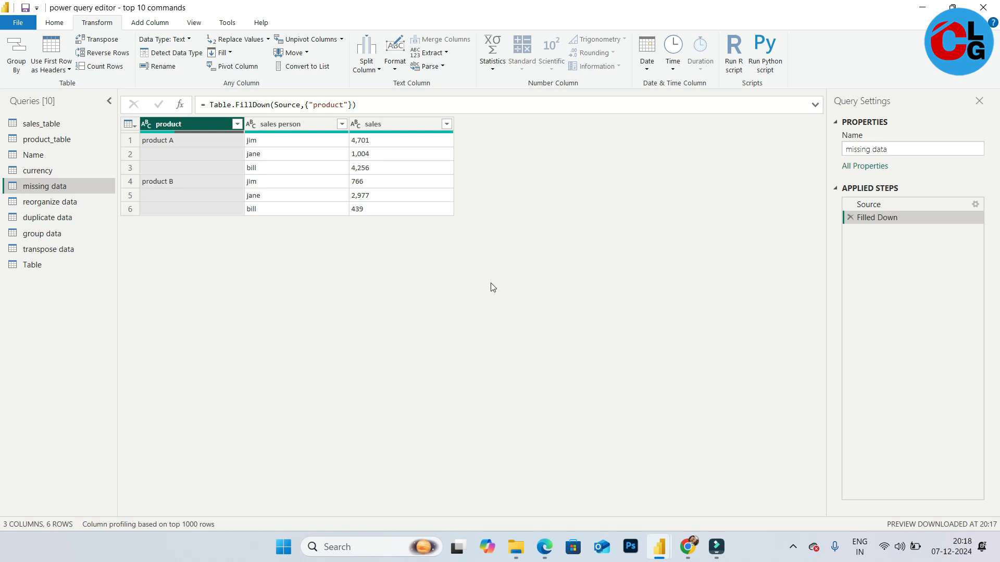
left_click(850, 217)
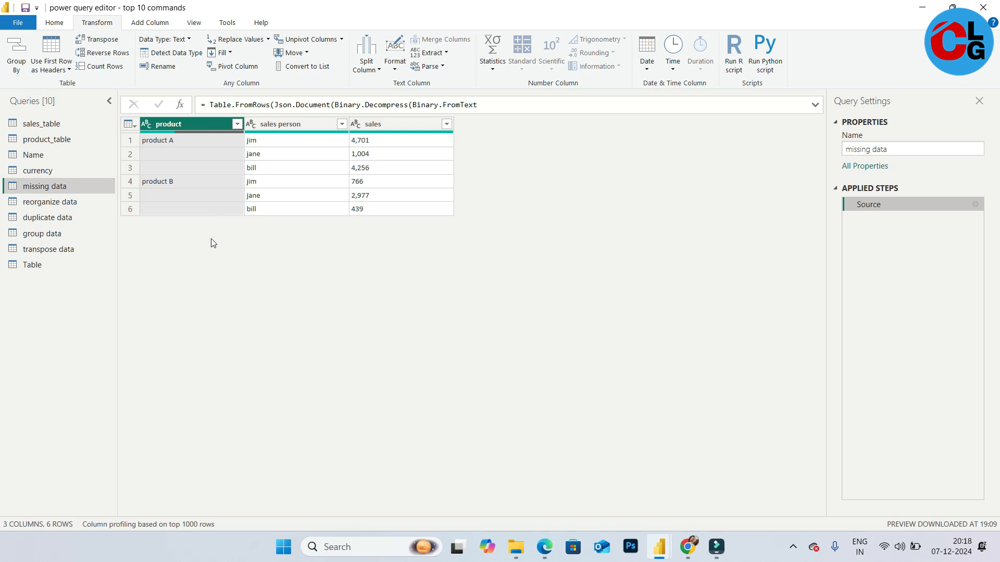
Replace the empty values in the product column with null
right_click(194, 123)
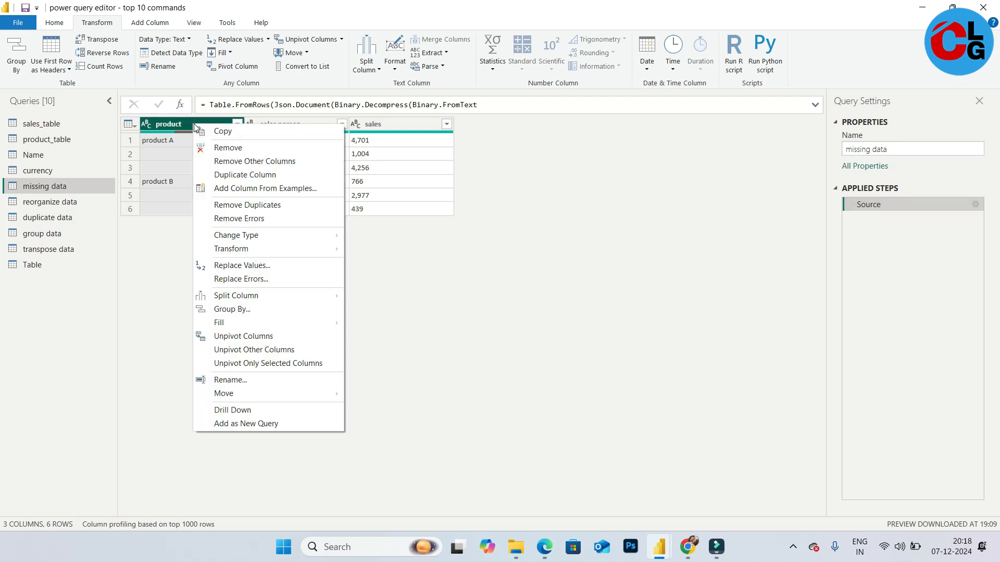
left_click(278, 266)
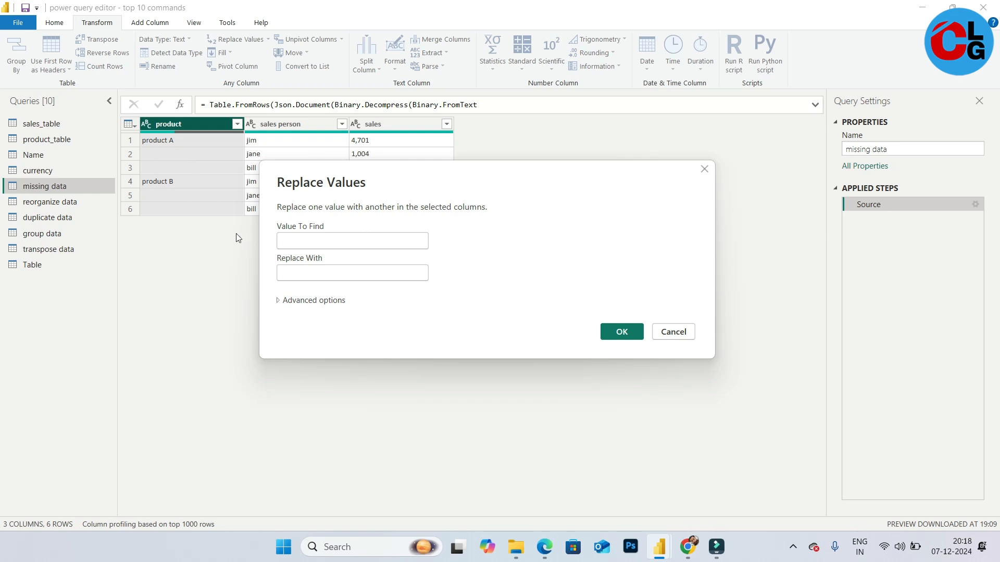
left_click(295, 236)
left_click(323, 271)
type("null")
left_click(621, 333)
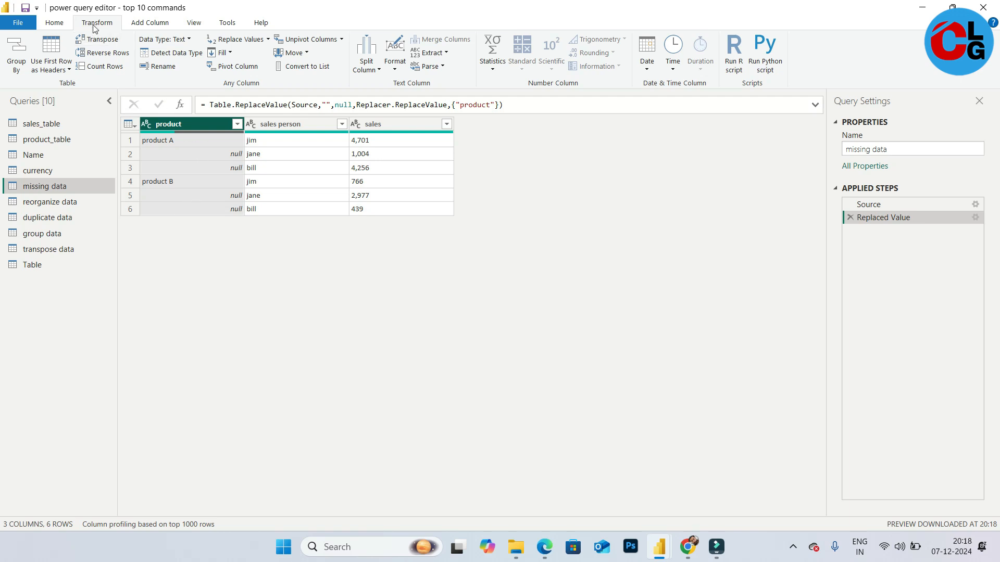
Fill the product column down into the null cells
left_click(223, 53)
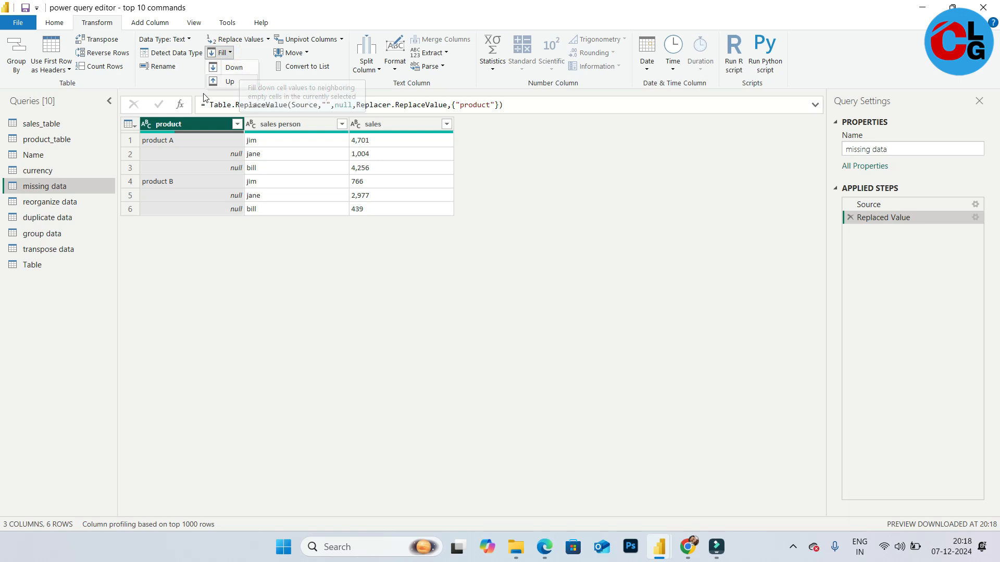
left_click(194, 121)
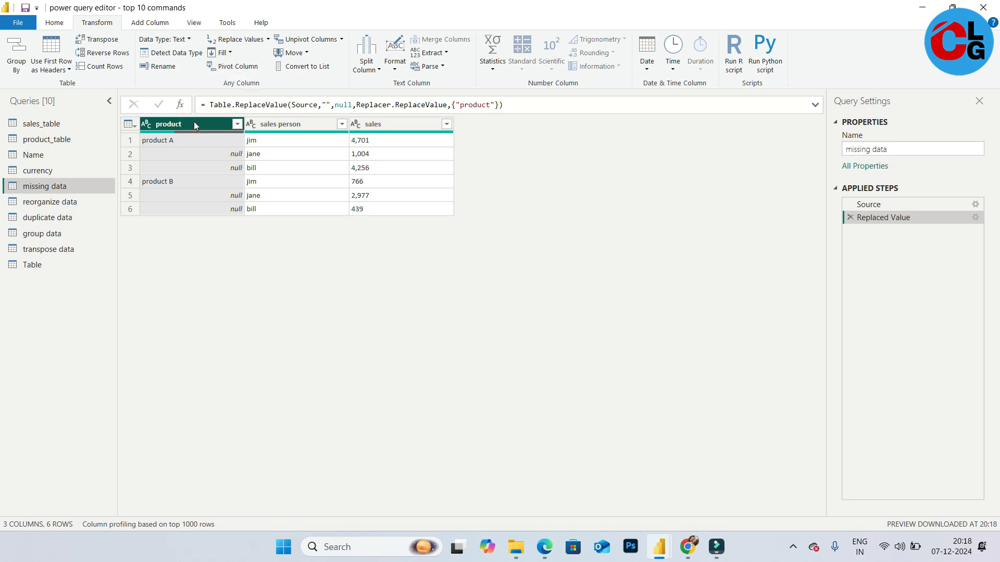
right_click(194, 122)
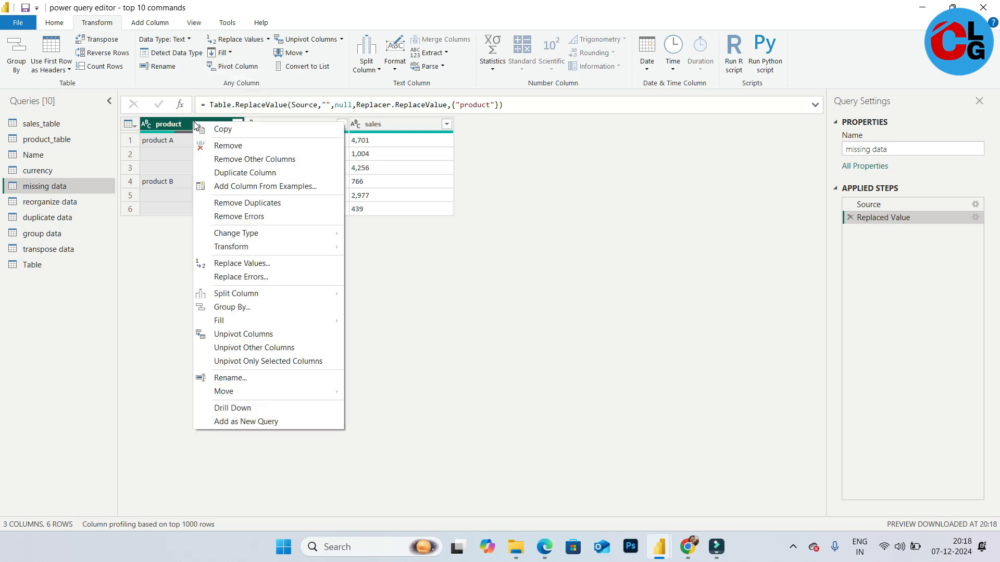
left_click(273, 321)
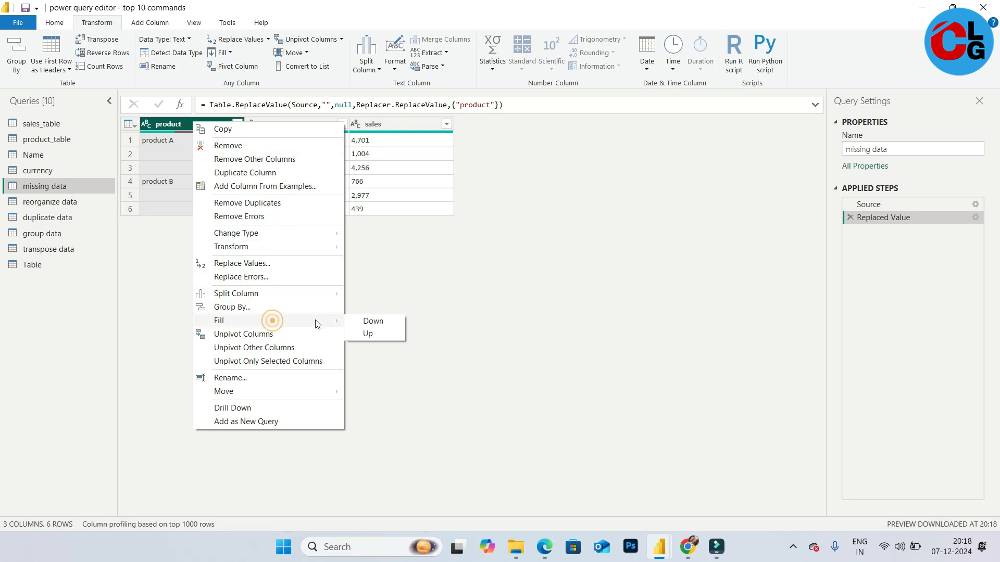
left_click(381, 322)
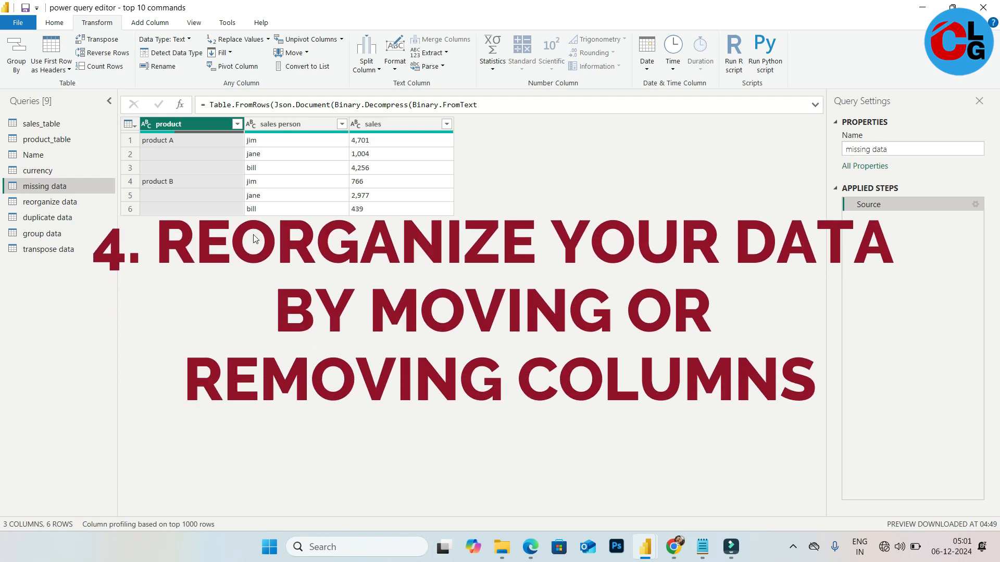
Open the reorganize data query and remove the useless column
left_click(57, 205)
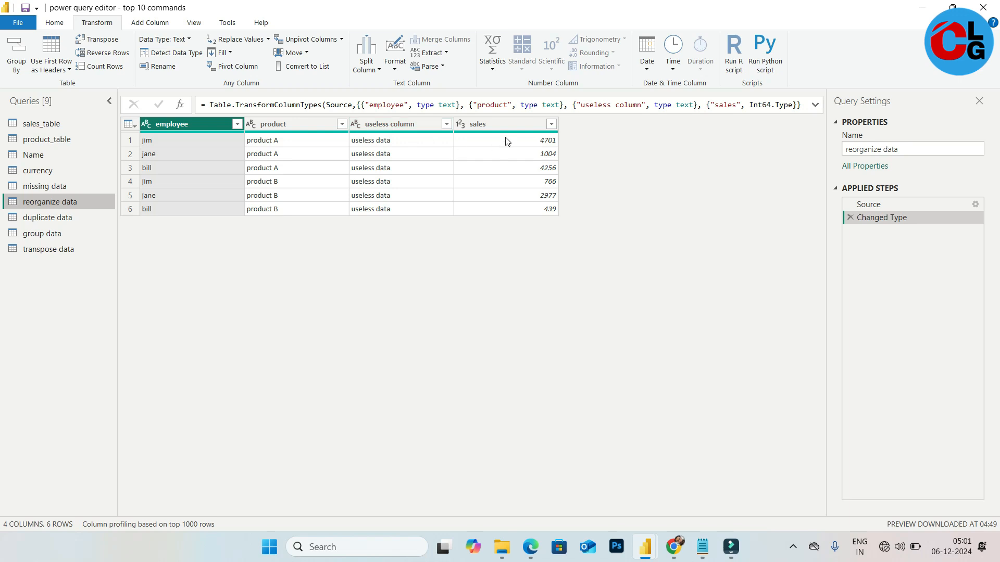
right_click(397, 122)
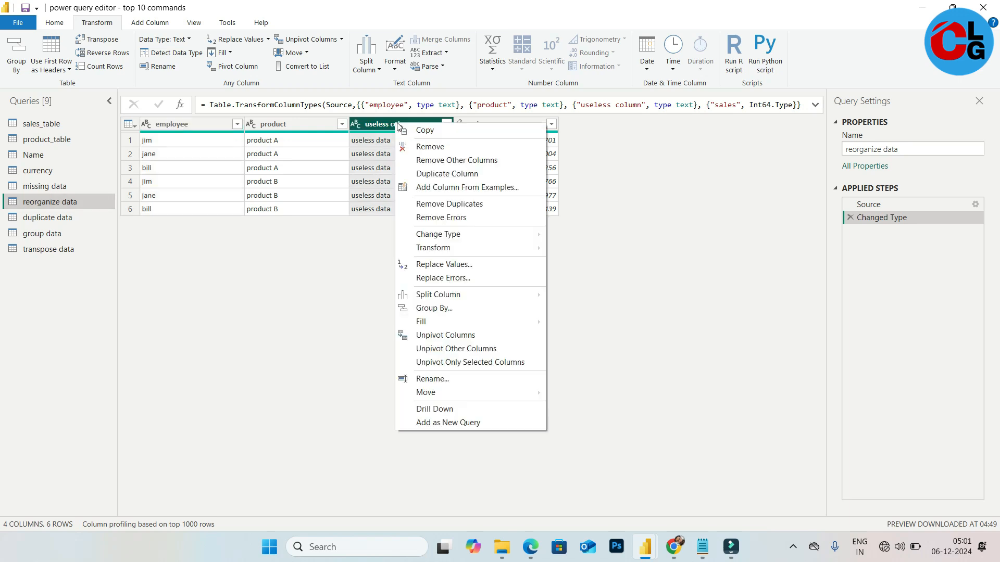
left_click(446, 150)
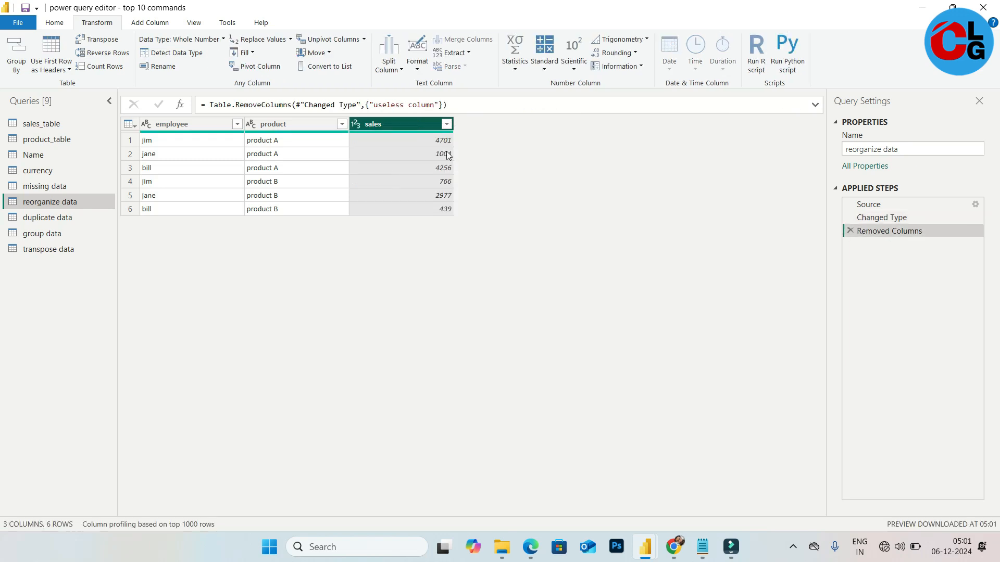
Move the product column before the employee column
left_click(299, 127)
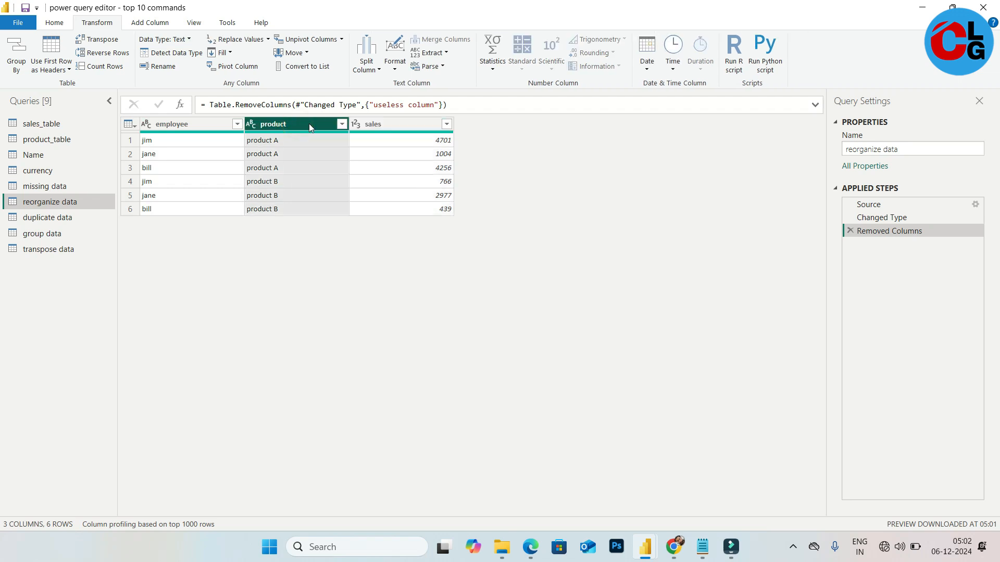
left_click_drag(309, 127, 206, 129)
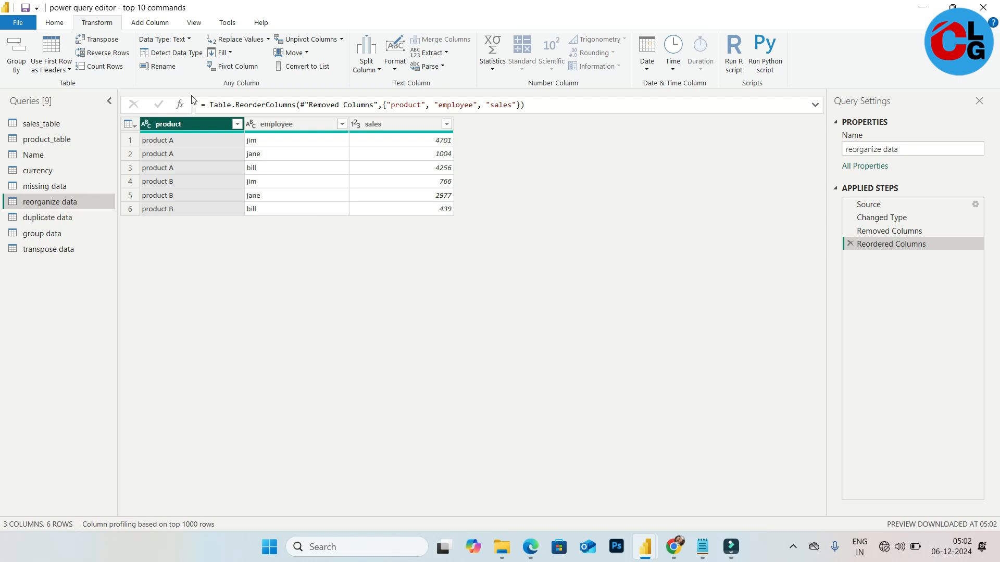
left_click(52, 25)
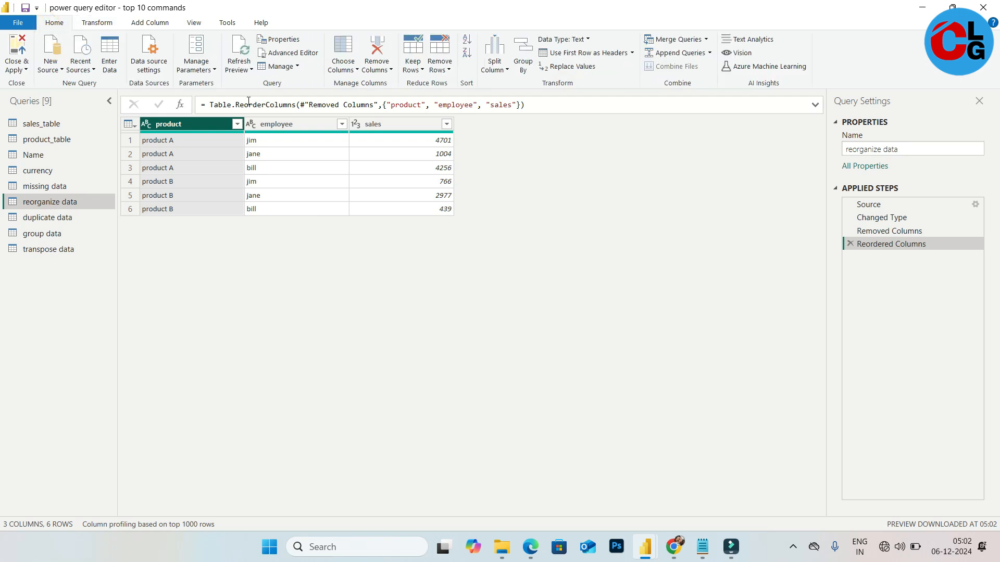
left_click(378, 76)
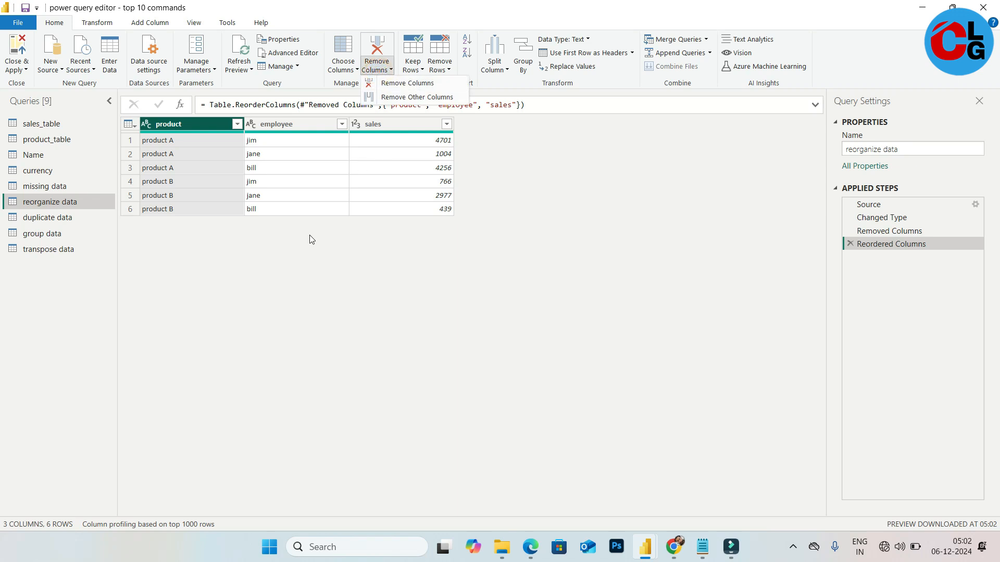
left_click(308, 255)
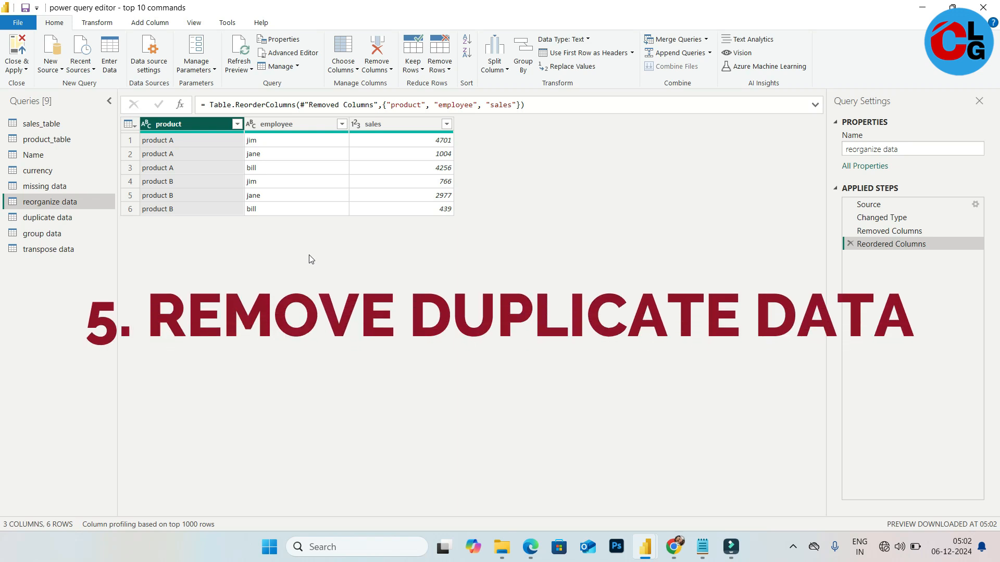
Open the duplicate data query and remove duplicate rows based on the product column
left_click(51, 219)
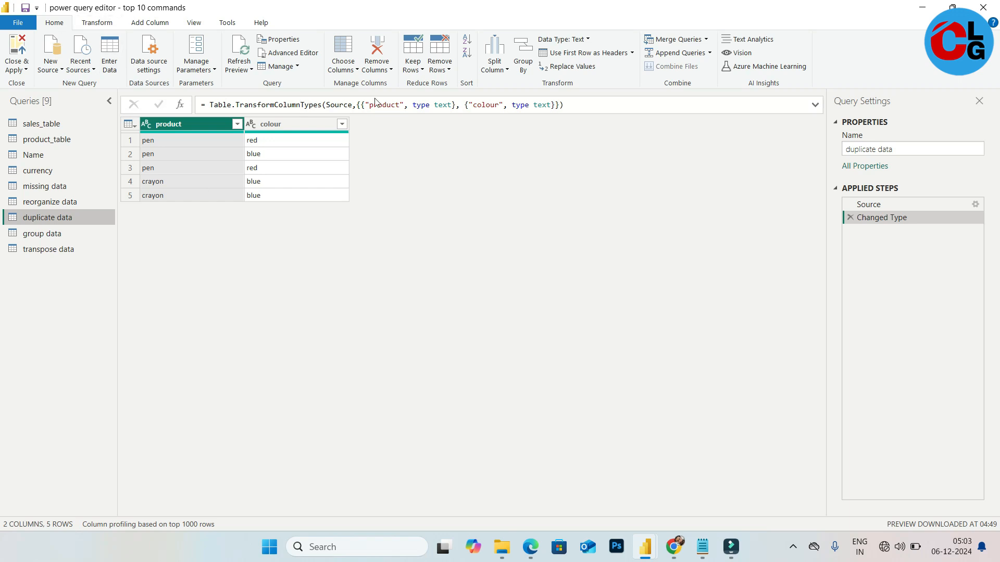
left_click(442, 72)
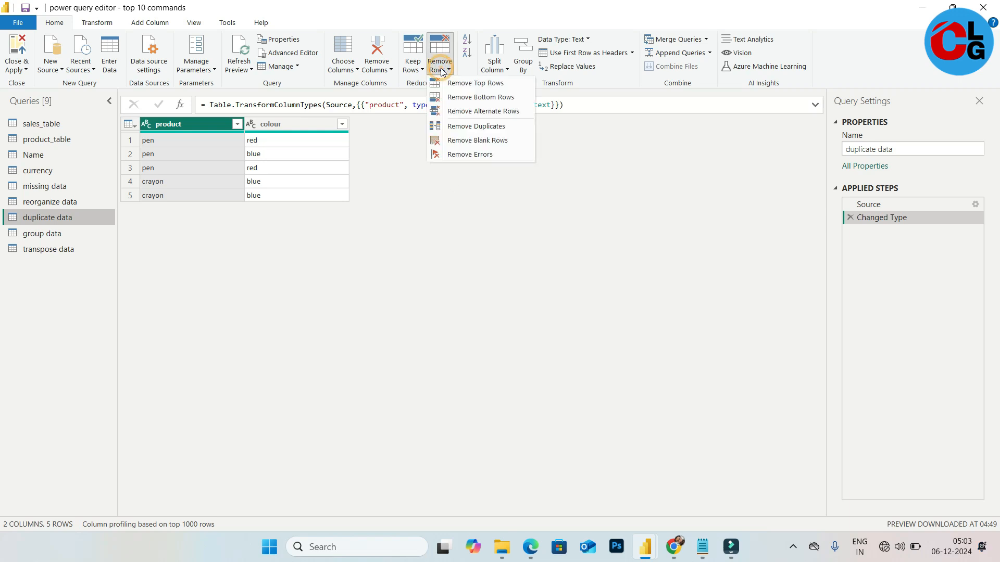
left_click(486, 127)
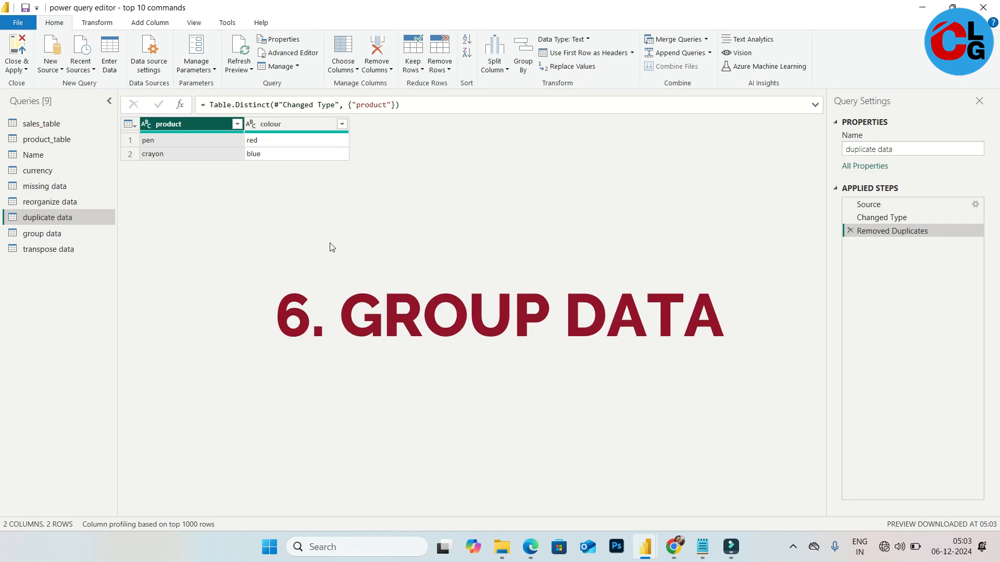
Open the group data query and change the sales column's type to Fixed decimal number
left_click(55, 234)
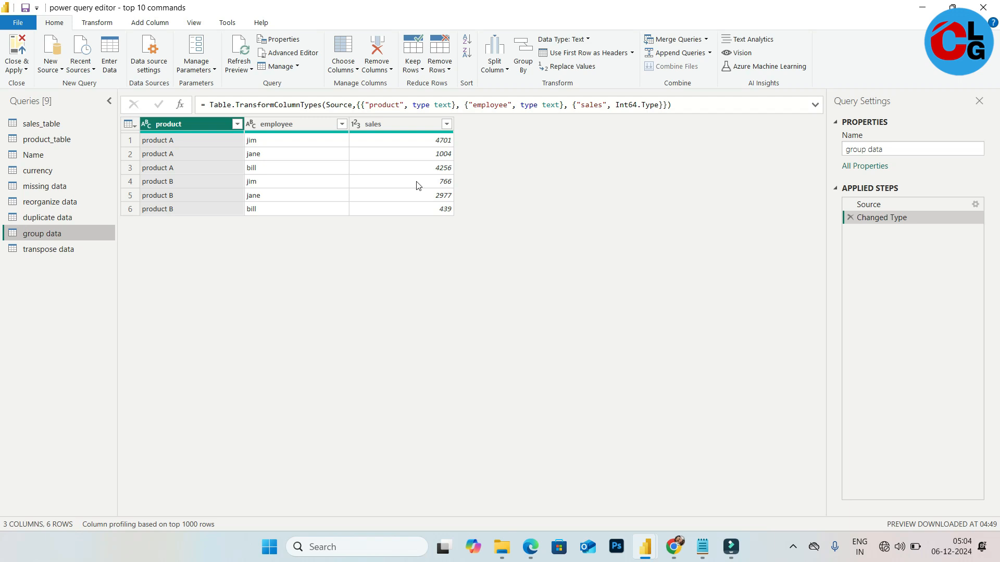
left_click(400, 124)
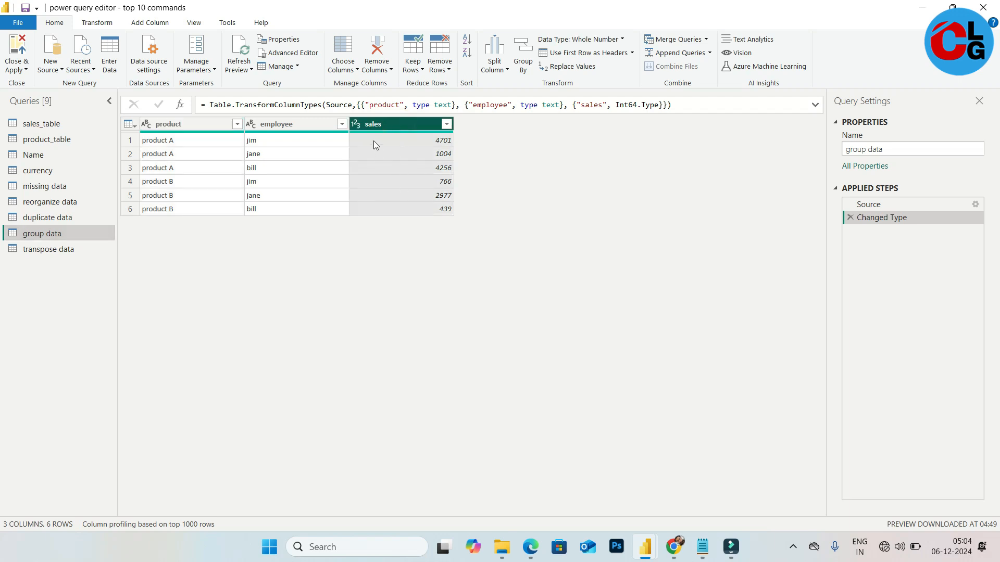
left_click(355, 125)
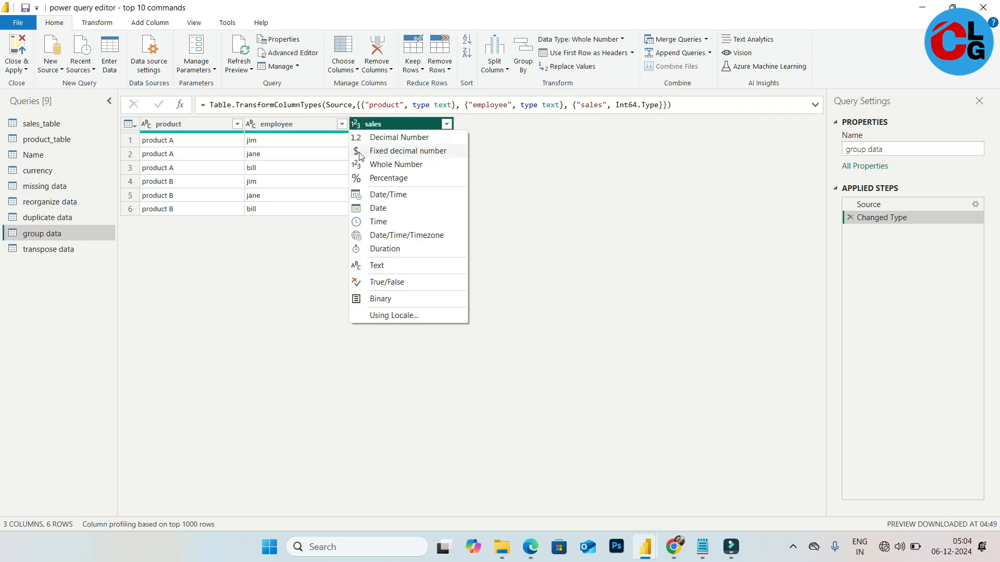
left_click(405, 152)
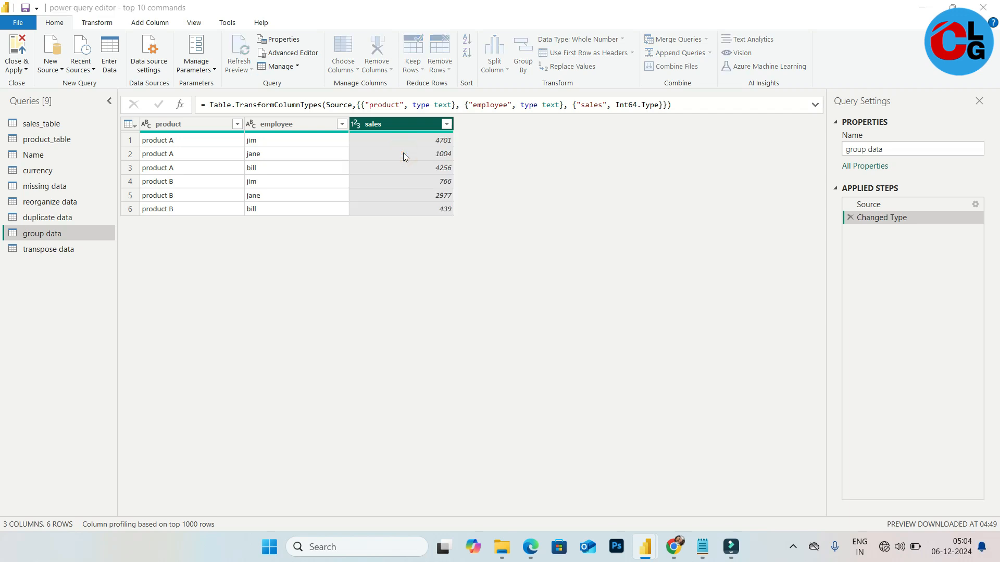
left_click(523, 300)
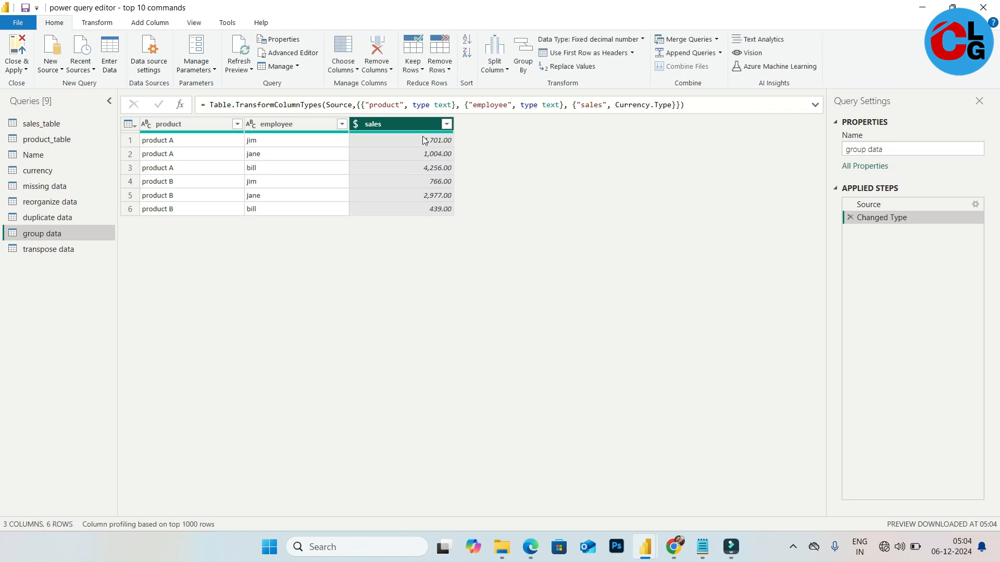
Close and apply the query changes, and view the group data table in data view
left_click(984, 5)
left_click(497, 298)
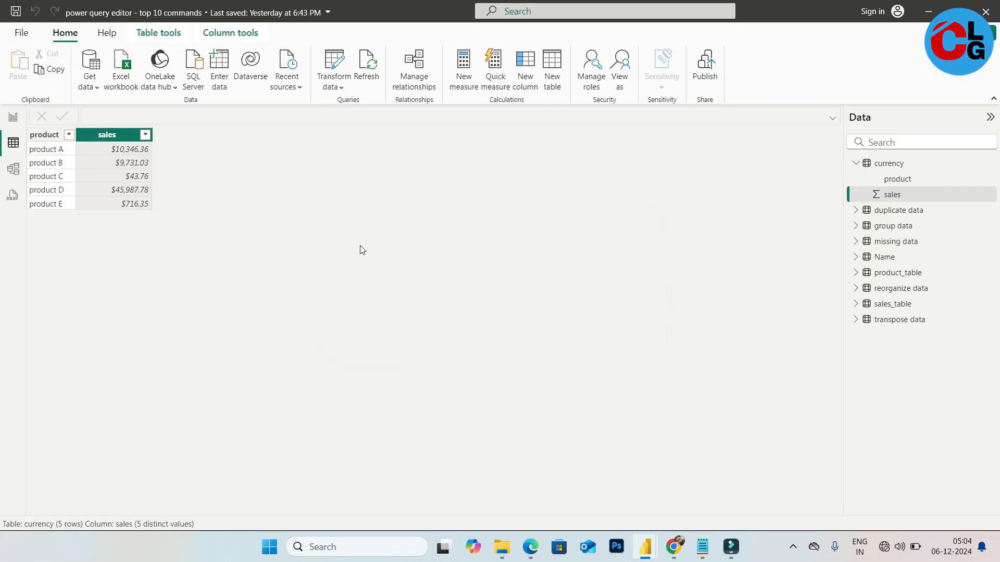
left_click(238, 33)
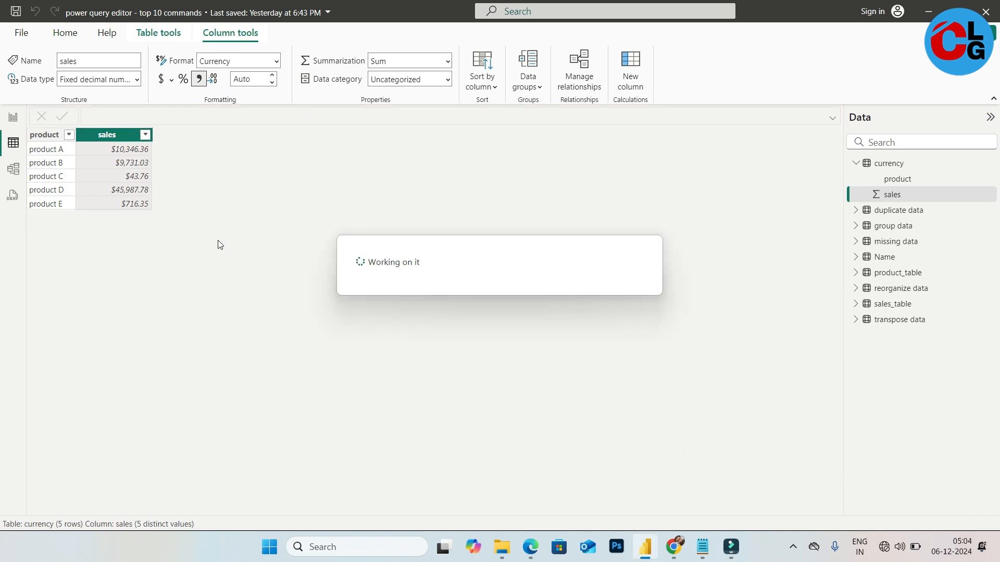
left_click(904, 225)
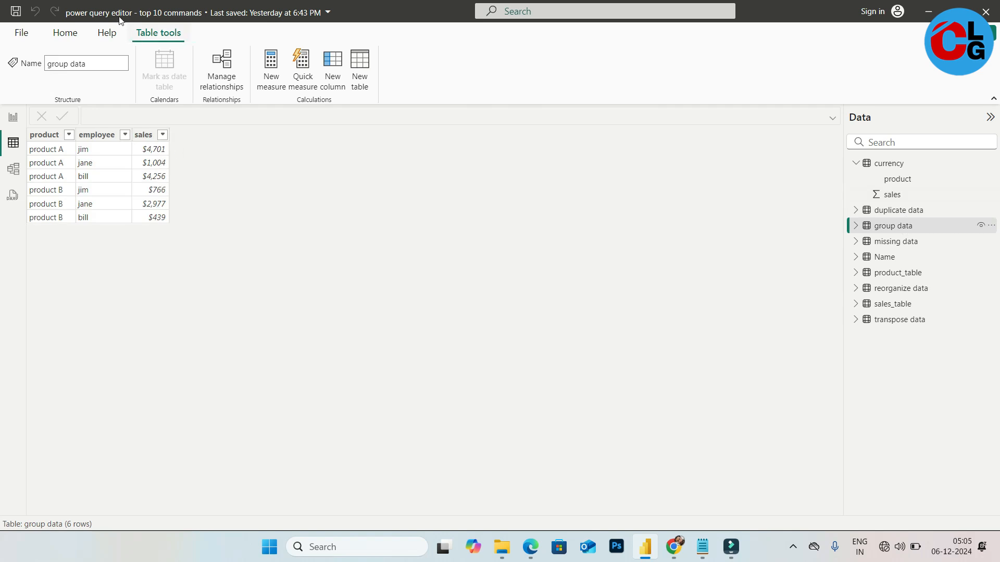
Reopen the Power Query Editor to transform the data
left_click(65, 32)
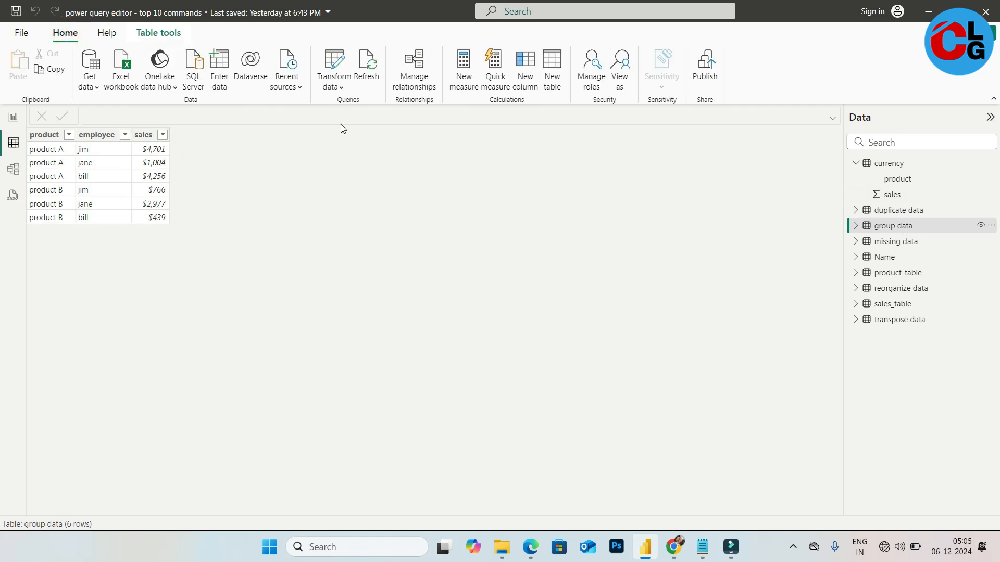
left_click(338, 60)
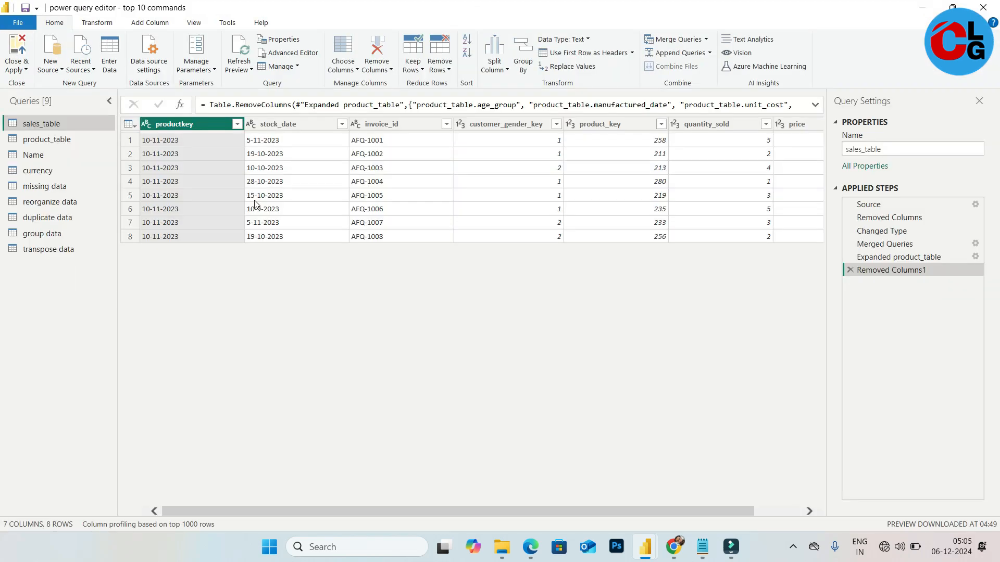
left_click(100, 25)
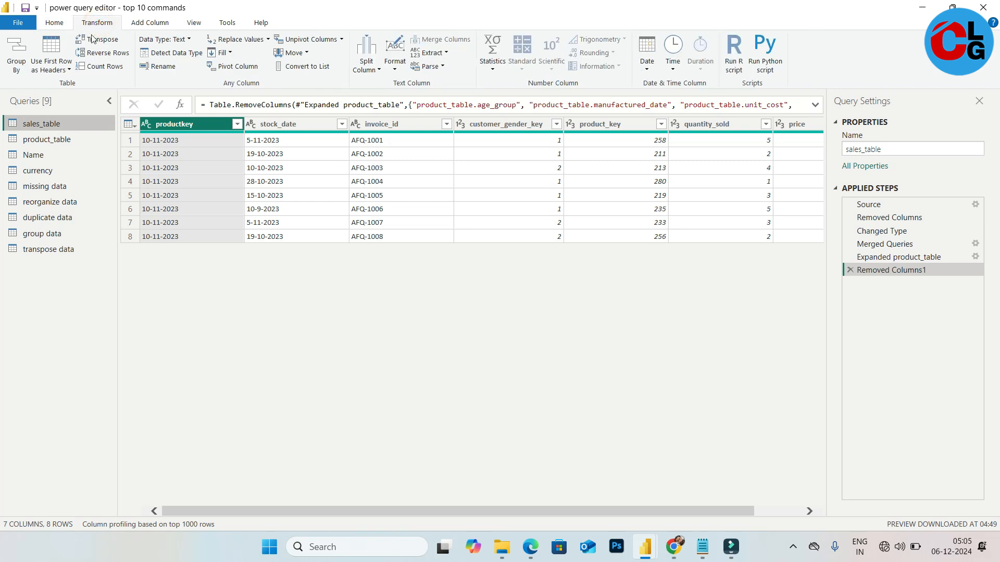
left_click(19, 70)
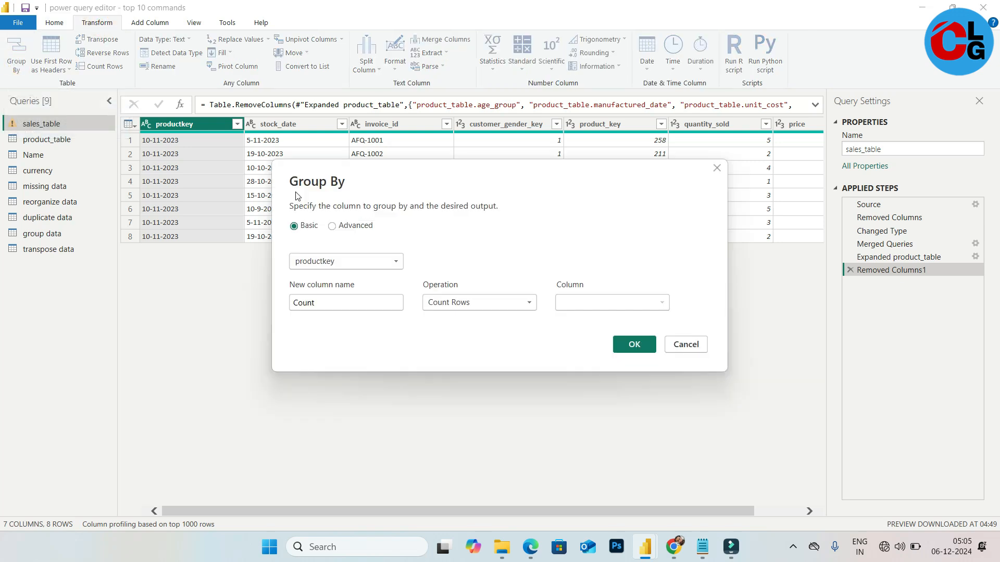
left_click(689, 345)
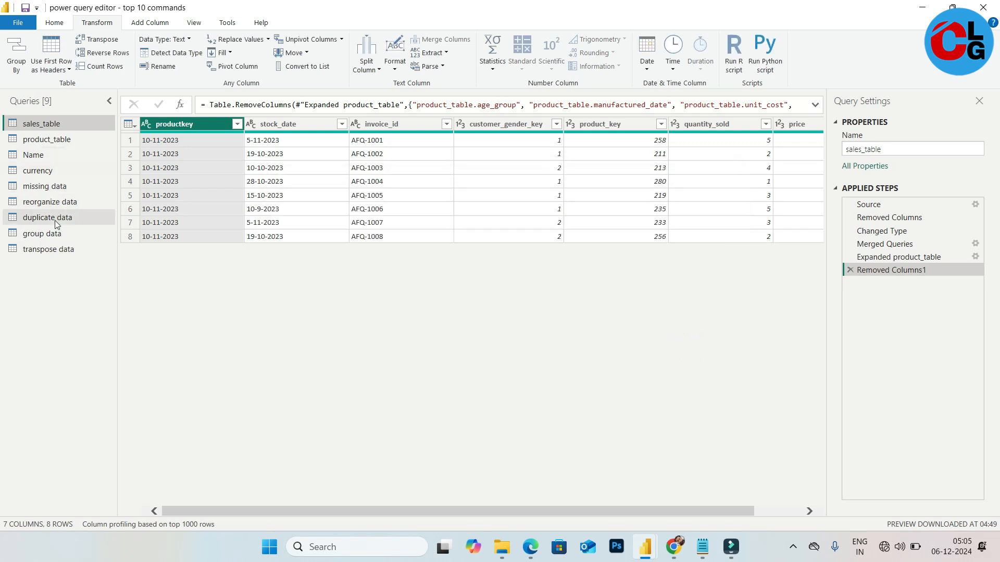
Open the group data query and start grouping by product with a new column named TOTAL SALES
left_click(53, 238)
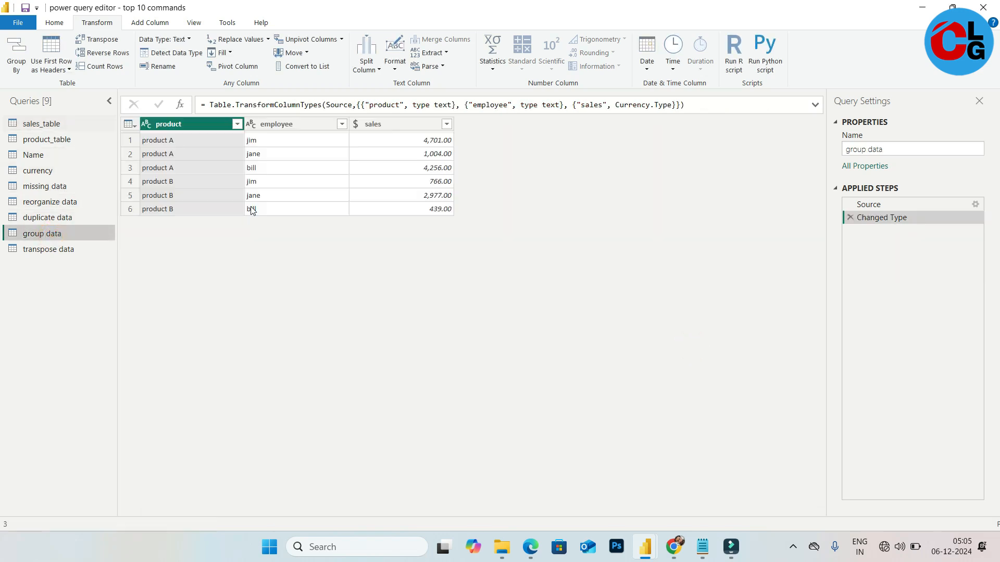
left_click(23, 72)
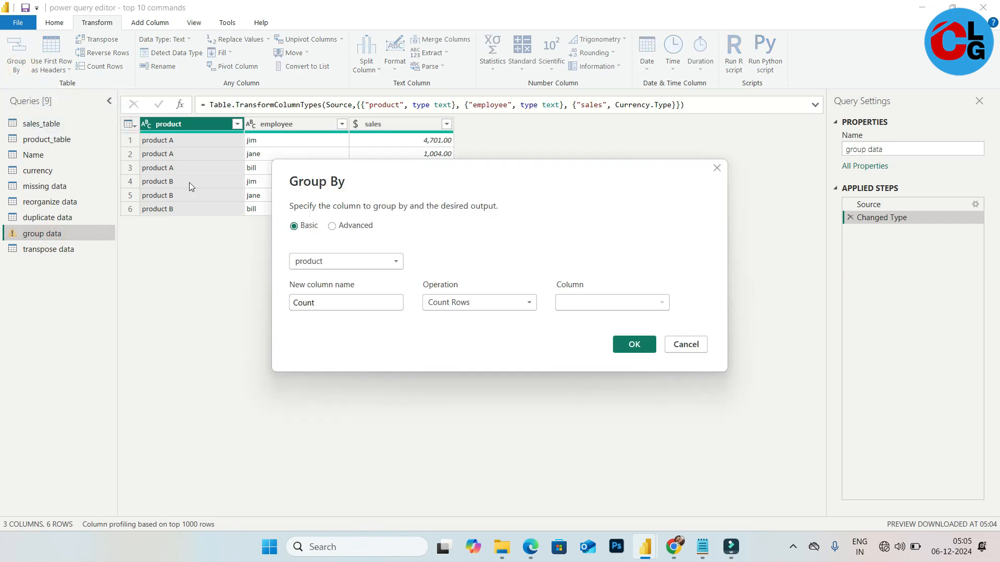
left_click_drag(471, 175, 591, 169)
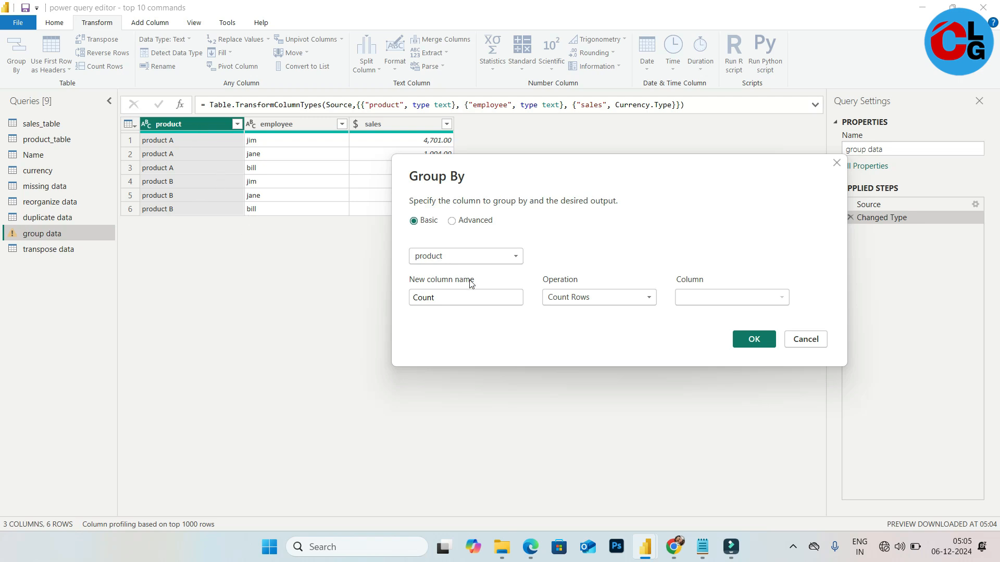
left_click(472, 297)
key("BackSpace")
key("BackSpace")
key("BackSpace")
key("BackSpace")
type("==")
key("BackSpace")
key("BackSpace")
key("BackSpace")
type("TOTAL SALES")
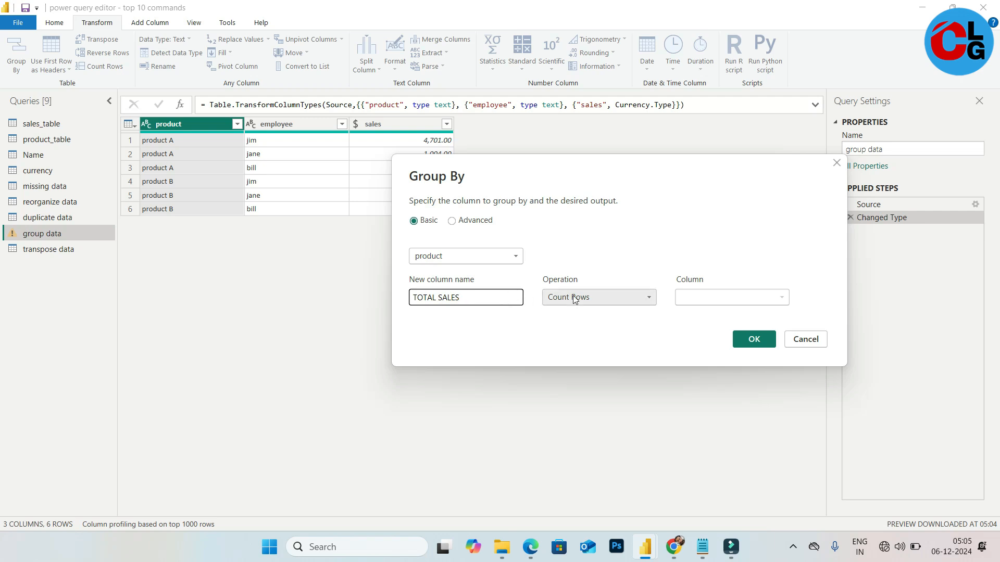
Set the grouping operation to Sum of the sales column and confirm the Group By
left_click(601, 300)
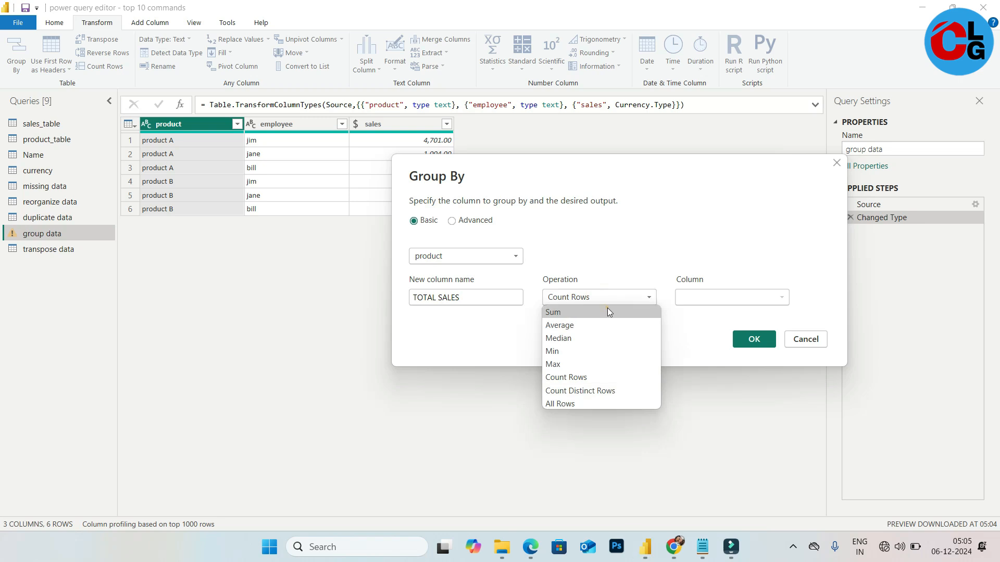
left_click(608, 312)
left_click(736, 301)
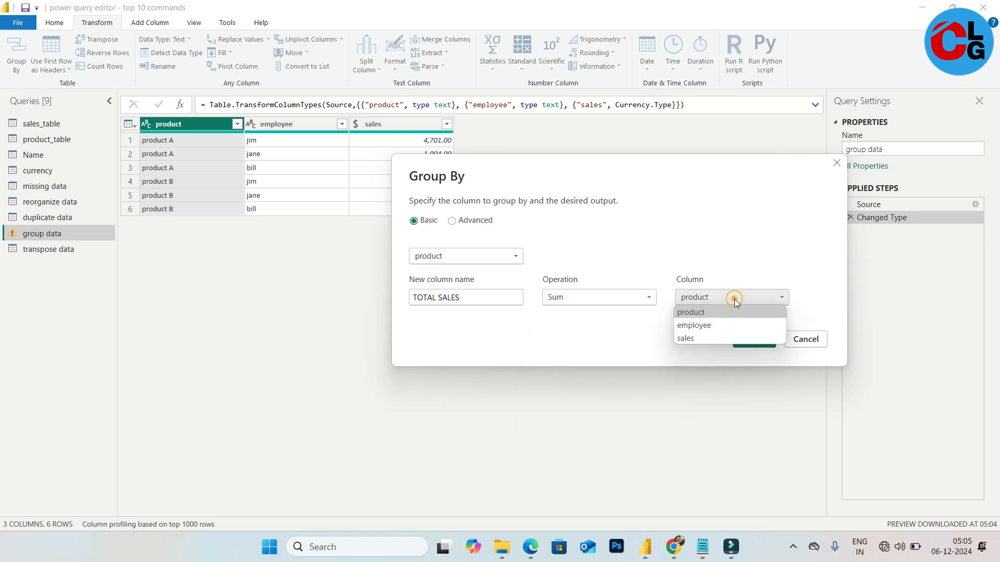
left_click(735, 338)
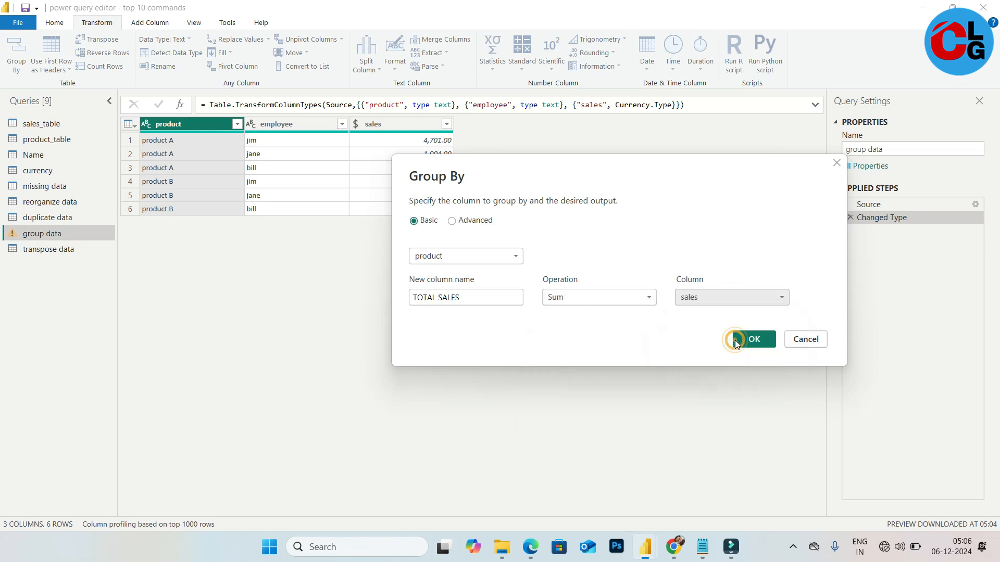
left_click(751, 341)
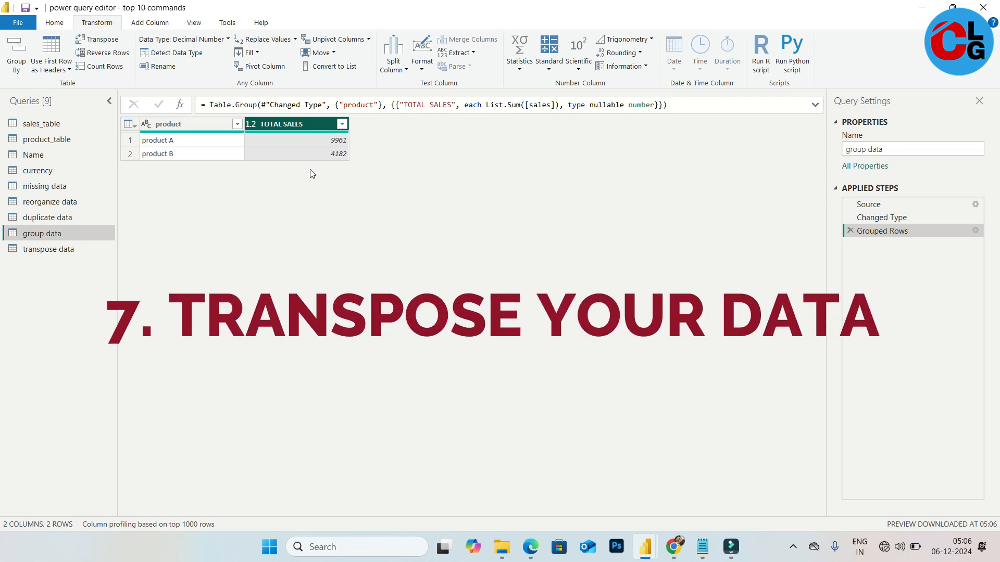
Open the transpose data query and use the headers as the first row
left_click(56, 250)
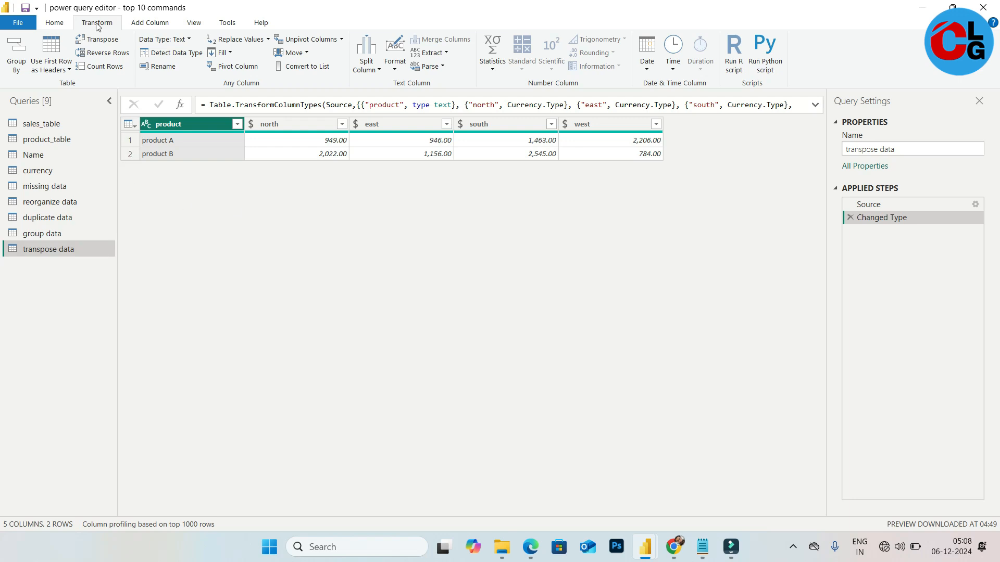
left_click(61, 69)
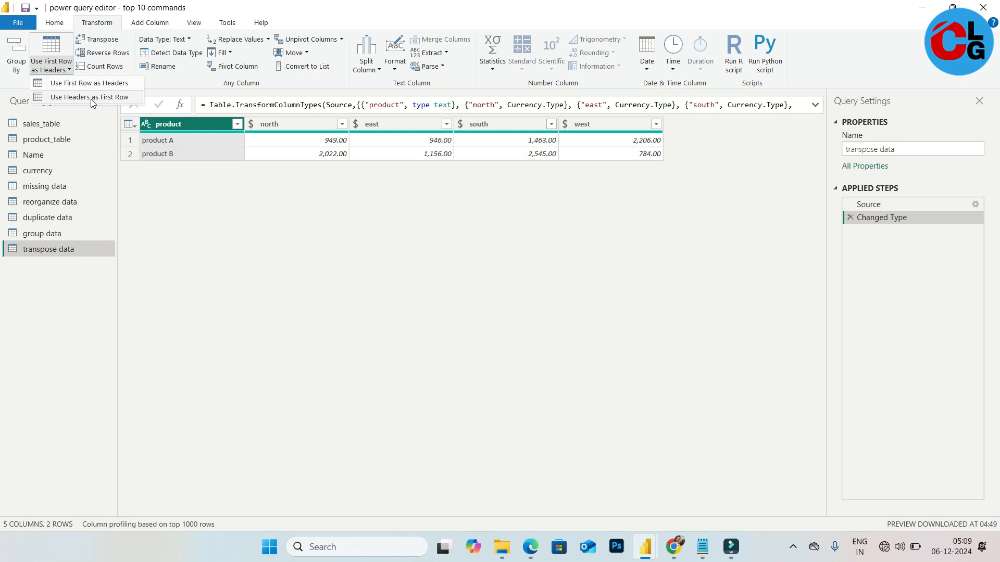
left_click(91, 98)
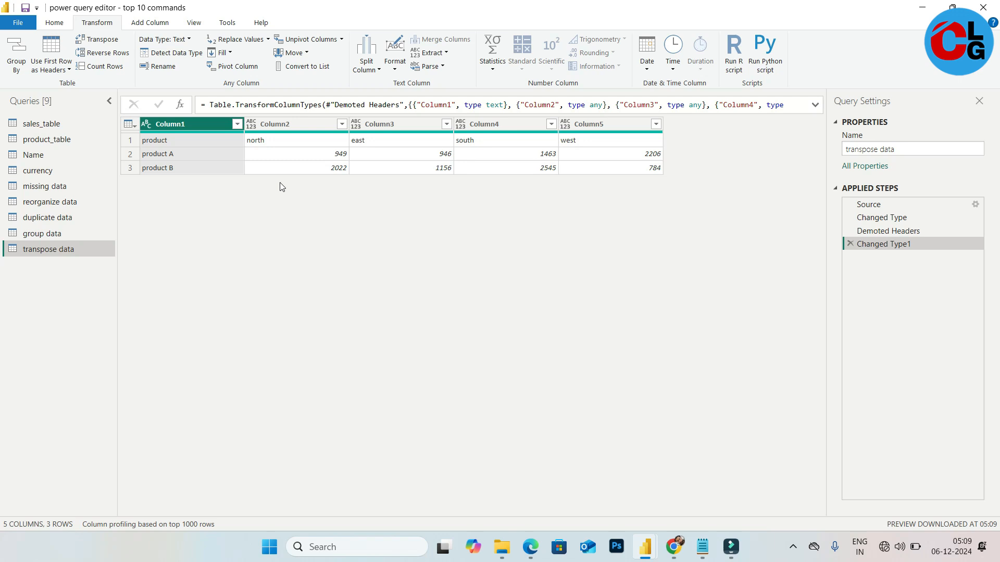
Transpose the table and promote the first row to column headers
left_click(112, 45)
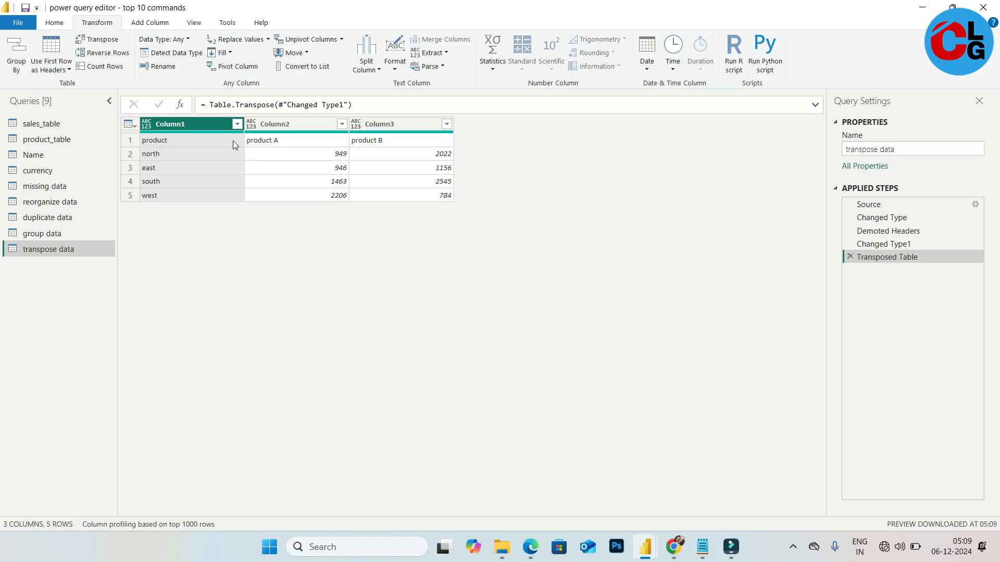
left_click(67, 69)
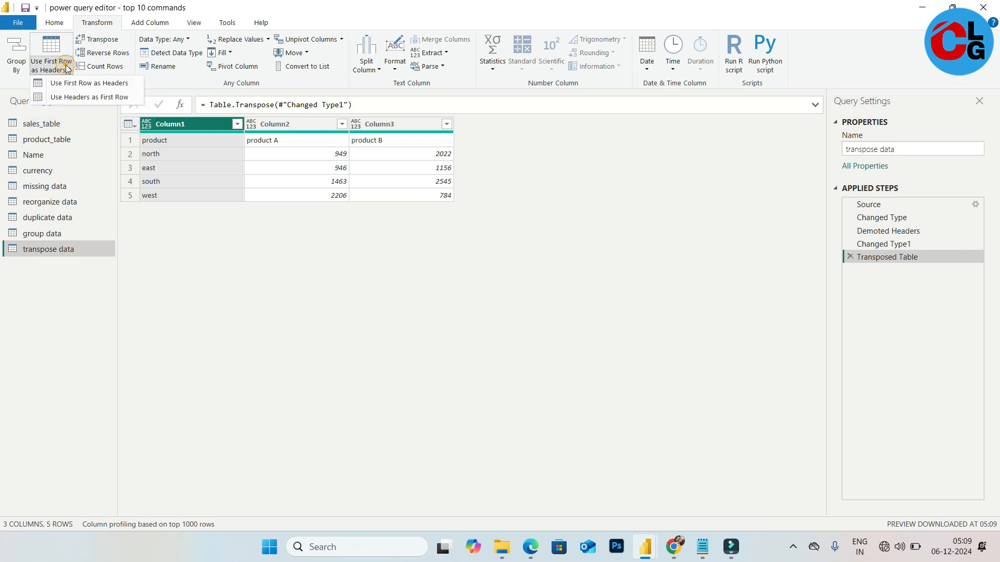
left_click(89, 84)
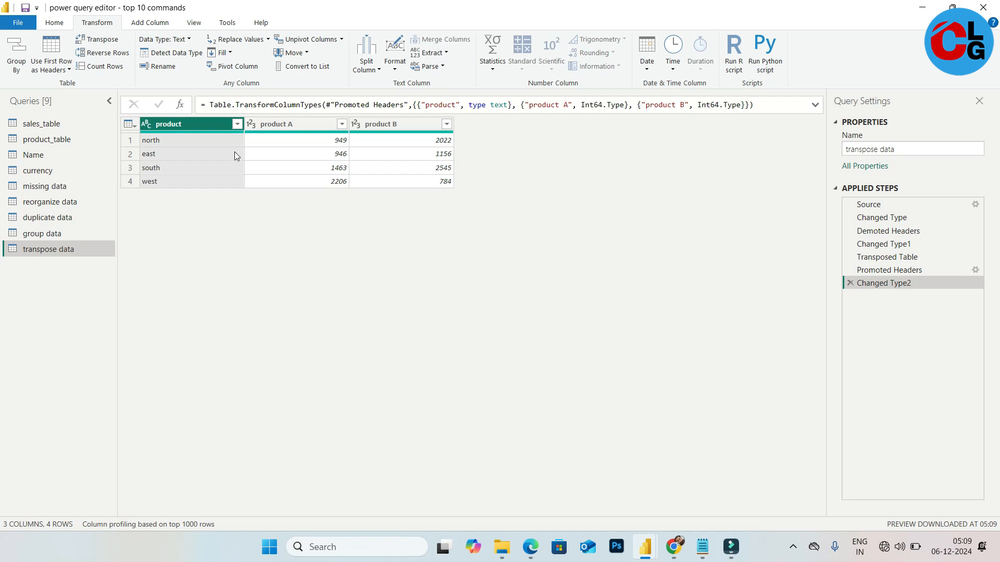
Change the product A and product B columns to Fixed decimal number, replacing the existing type conversions
right_click(252, 127)
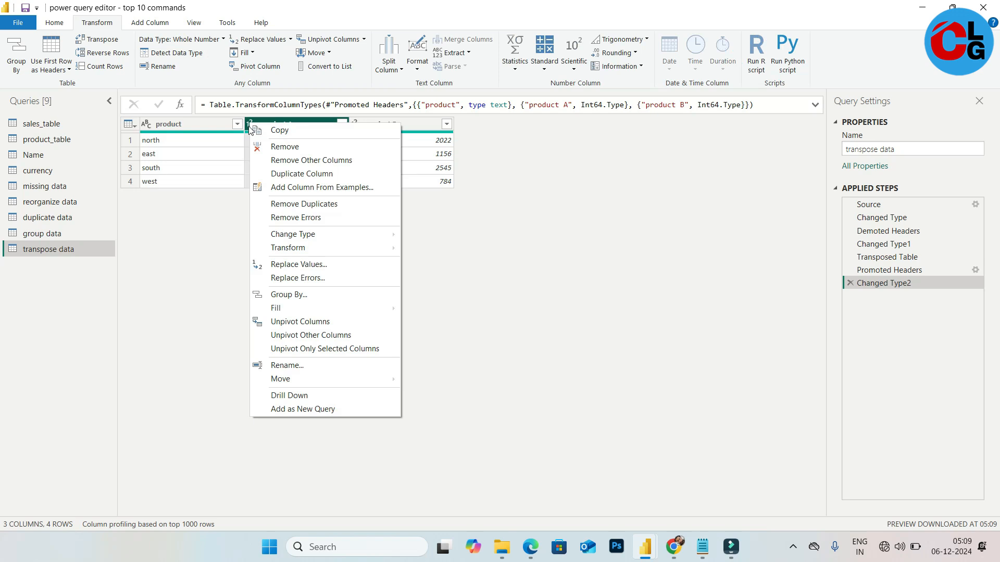
left_click(251, 125)
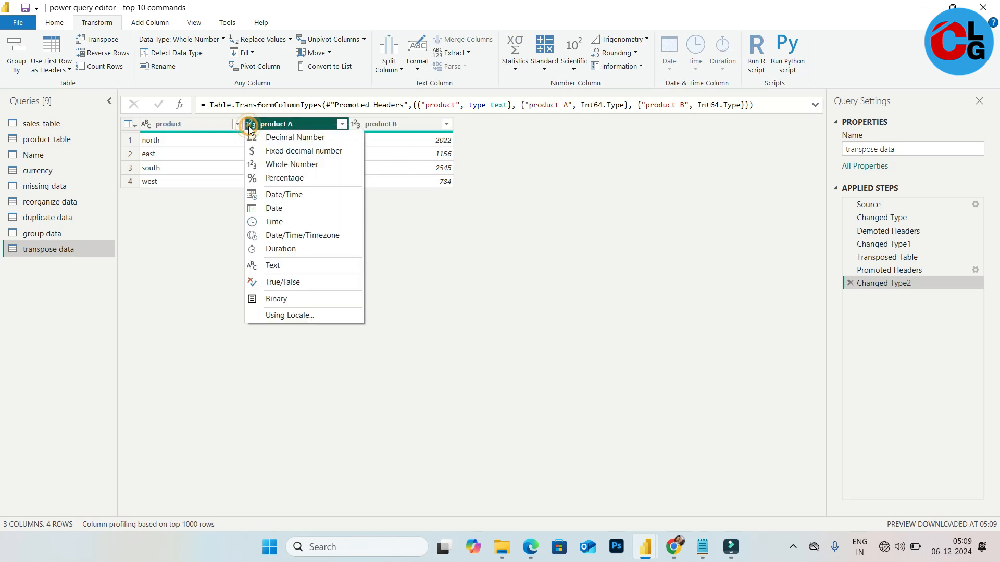
left_click(292, 151)
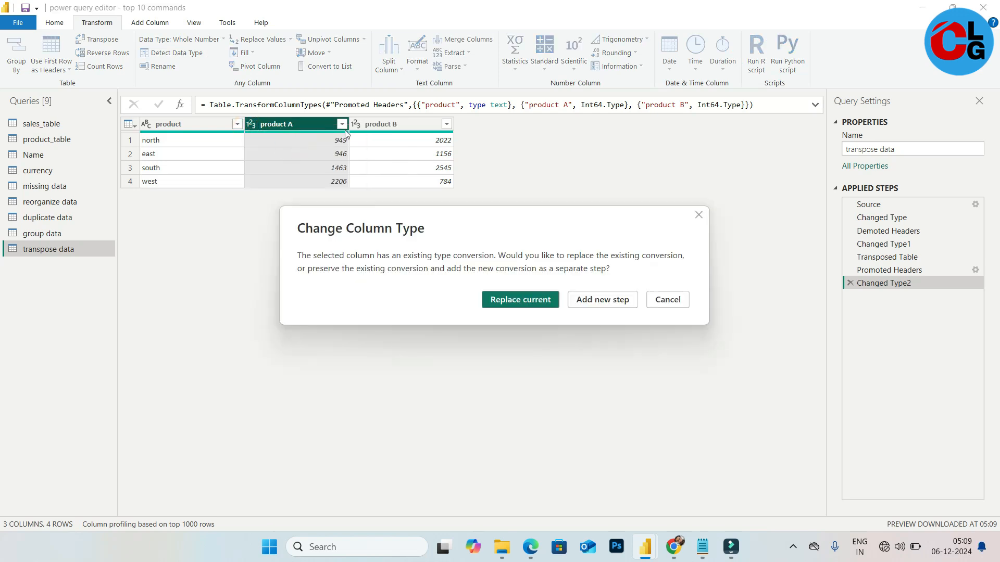
left_click(512, 300)
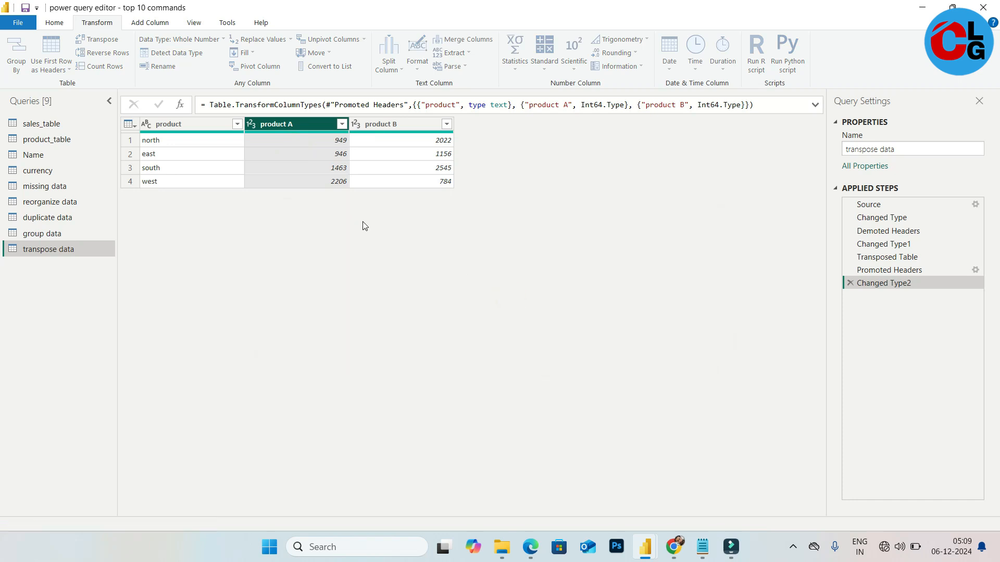
left_click(358, 129)
left_click(408, 150)
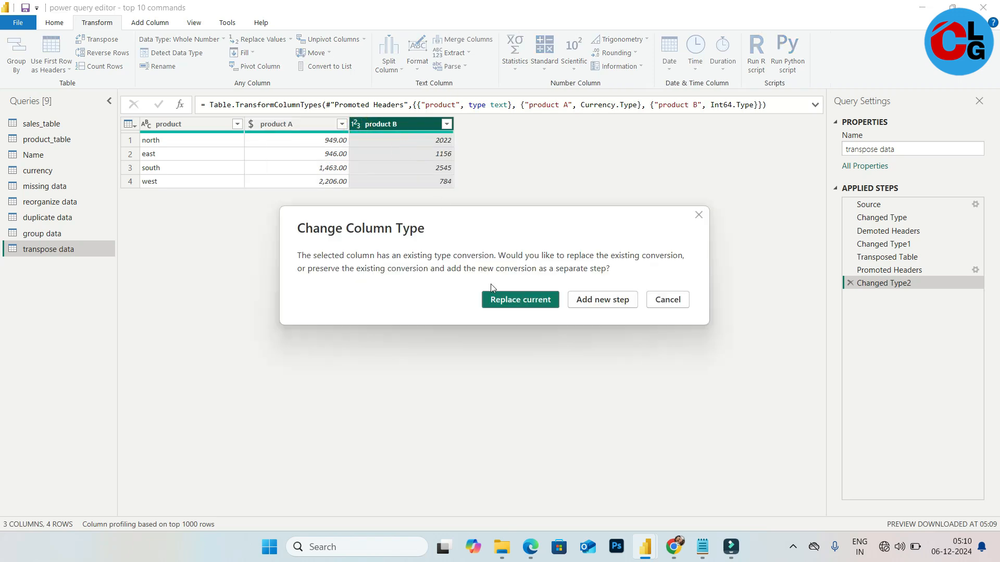
left_click(517, 300)
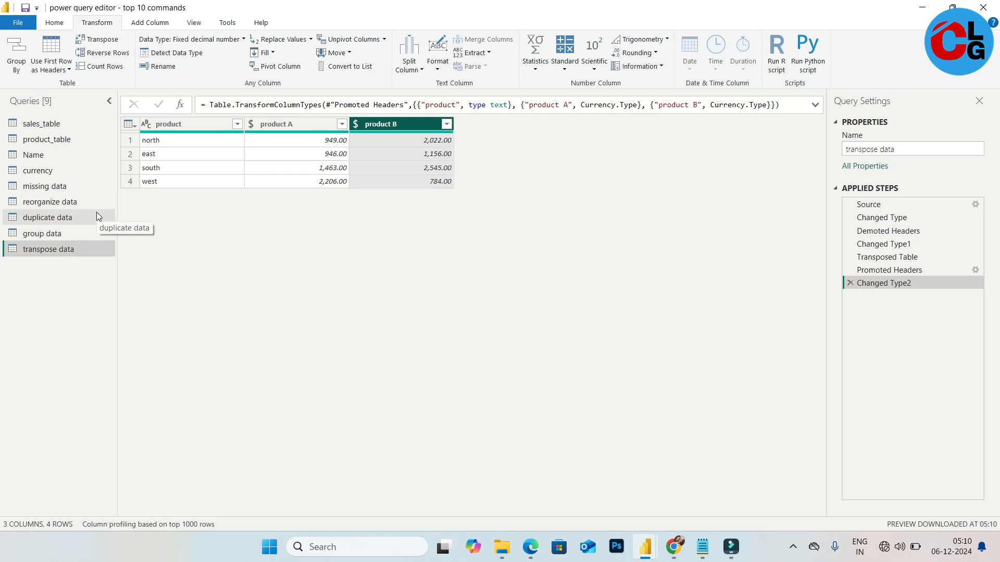
Start a new table with Enter Data and rename its first column to BIRTHDAY
left_click(57, 235)
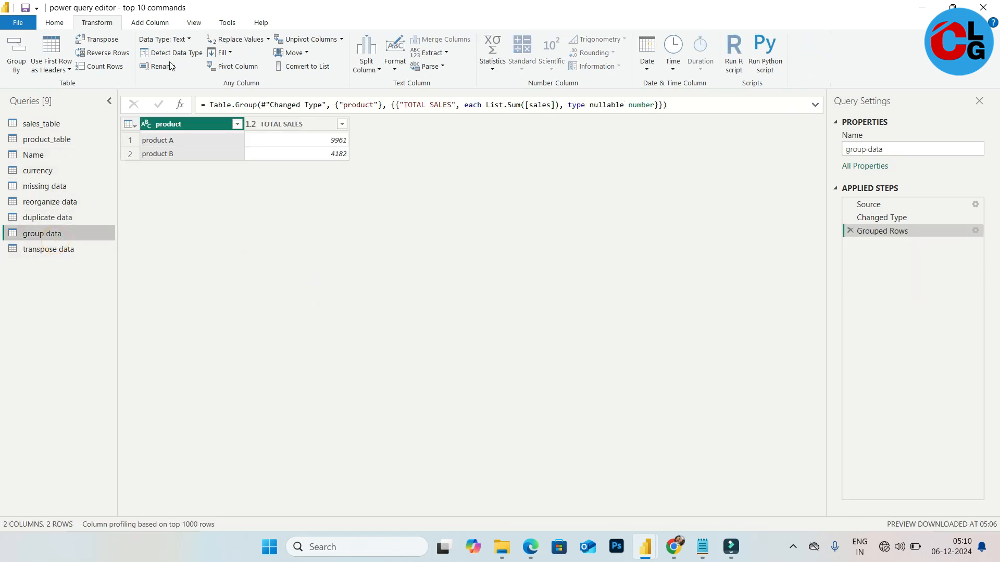
left_click(54, 23)
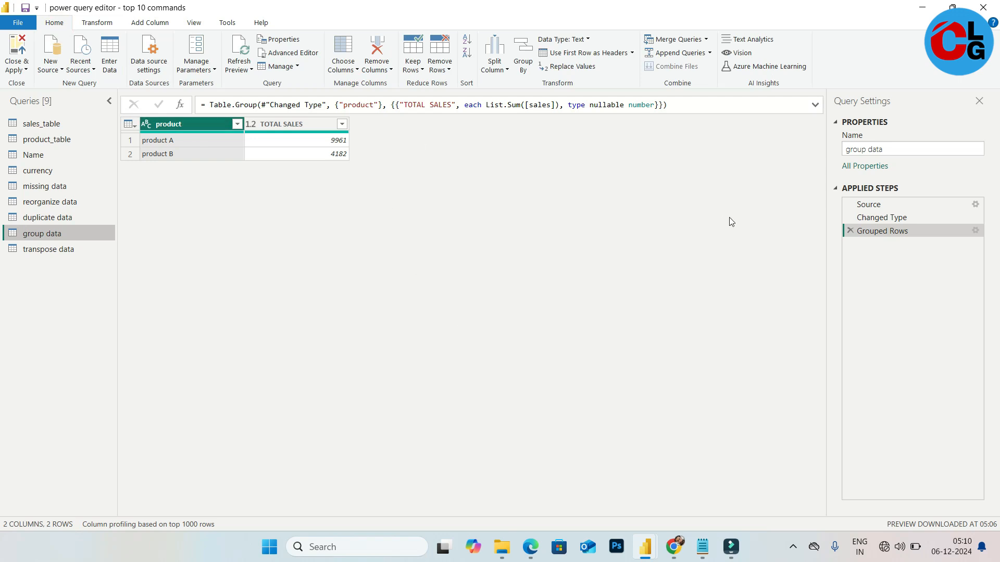
left_click(111, 58)
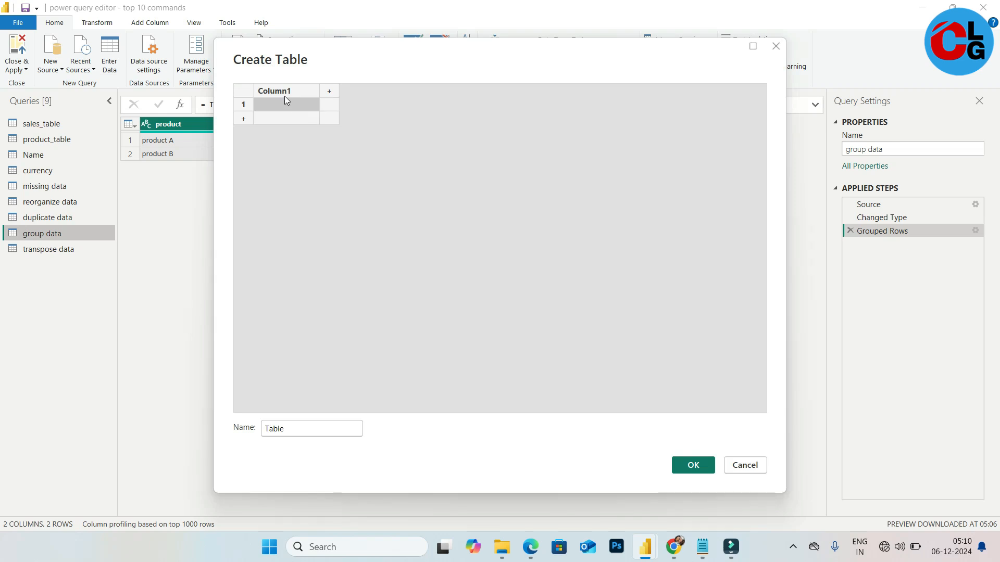
double_click(279, 91)
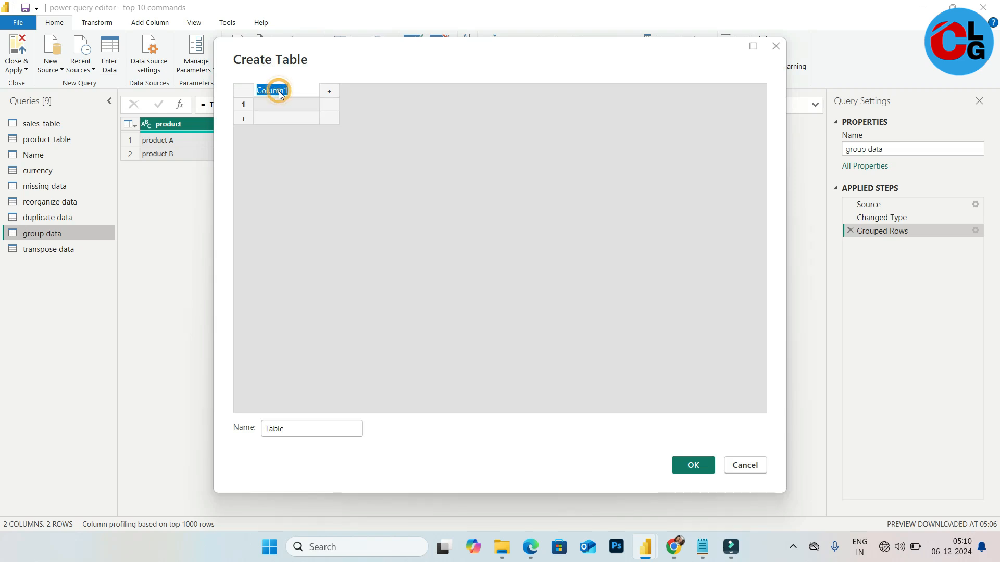
type("BIRTHDAY")
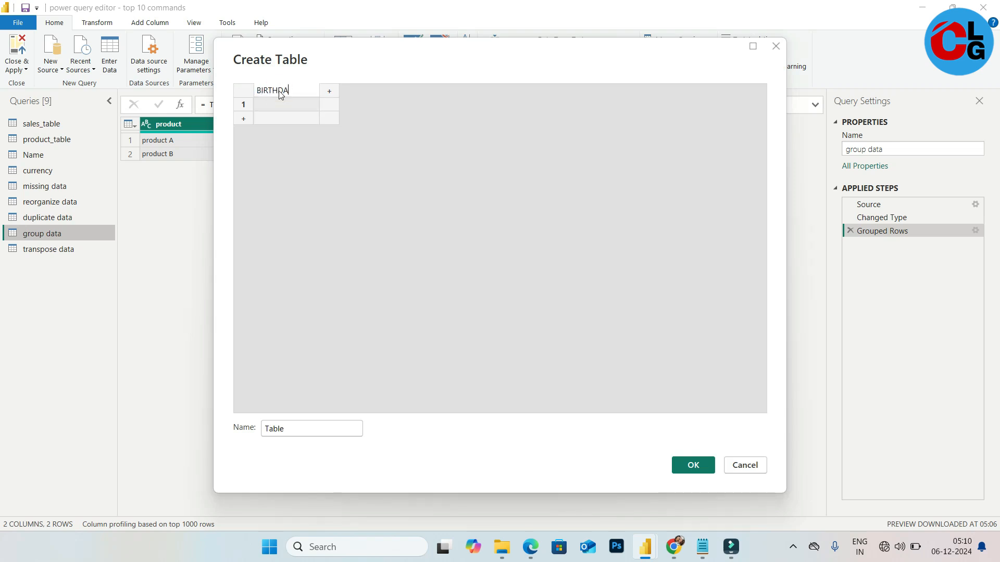
Enter seven birth dates in yyyy-mm-dd form into the BIRTHDAY column and create the table
left_click(290, 110)
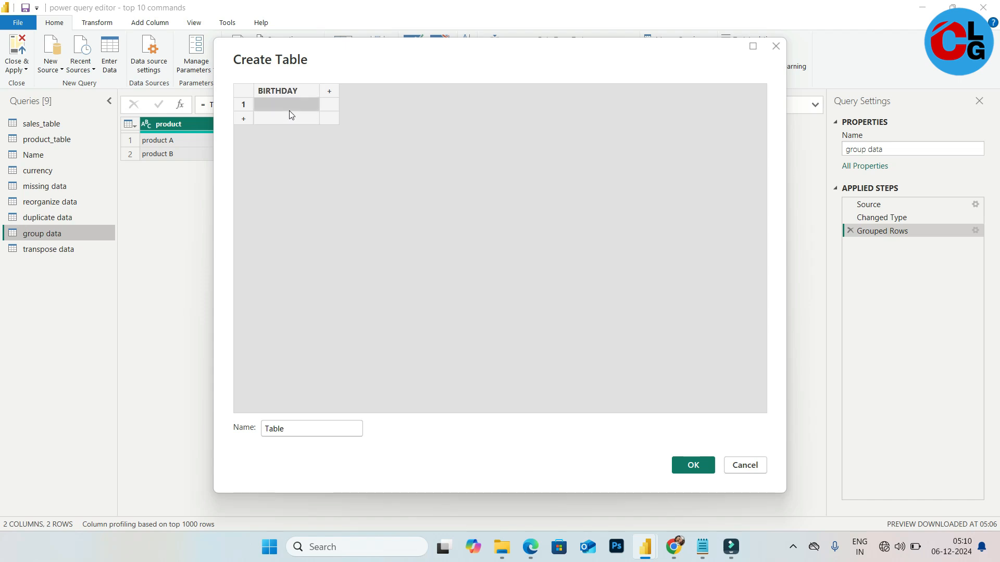
type("19")
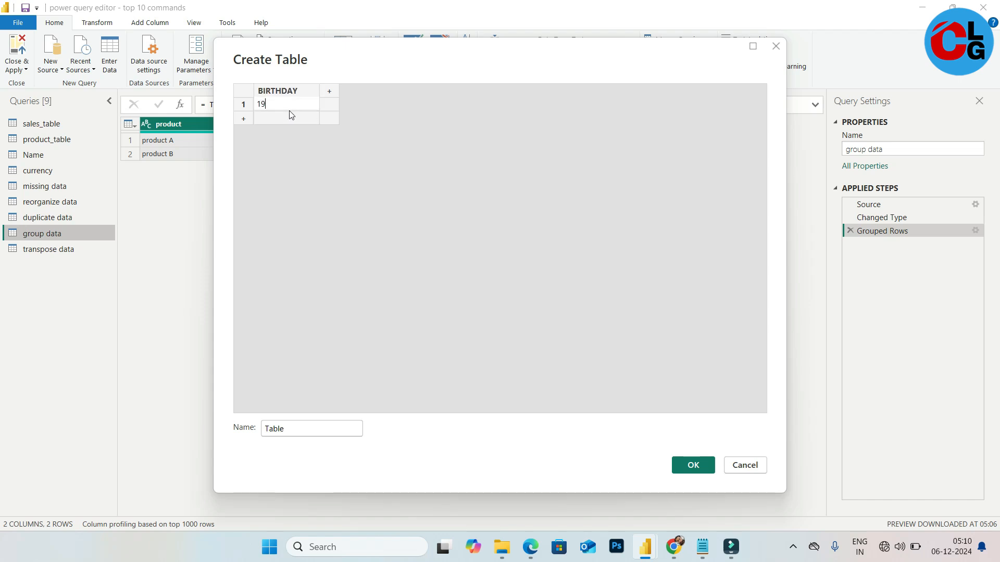
type("91-06-23")
key("Return")
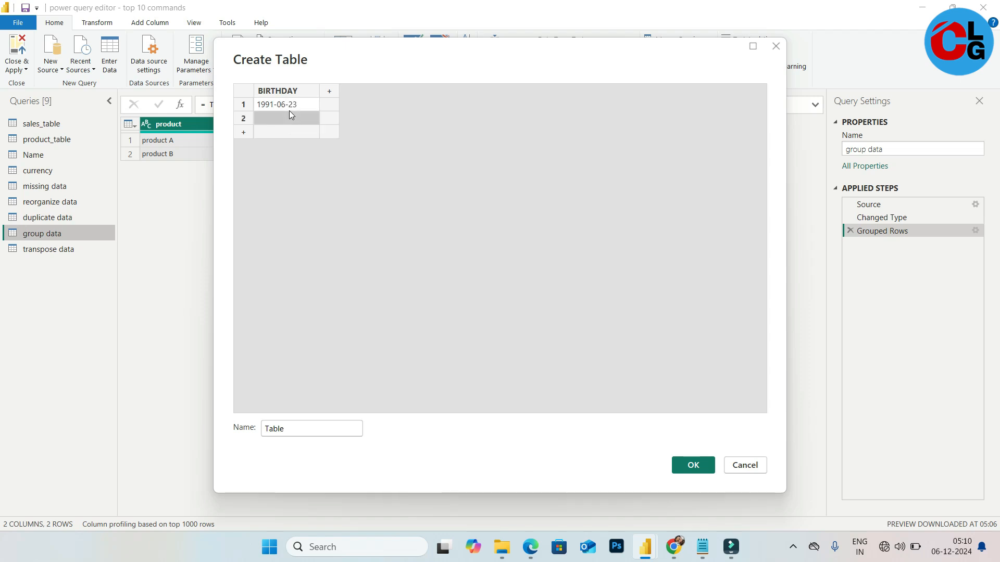
type("1-4")
key("BackSpace")
key("BackSpace")
type("994")
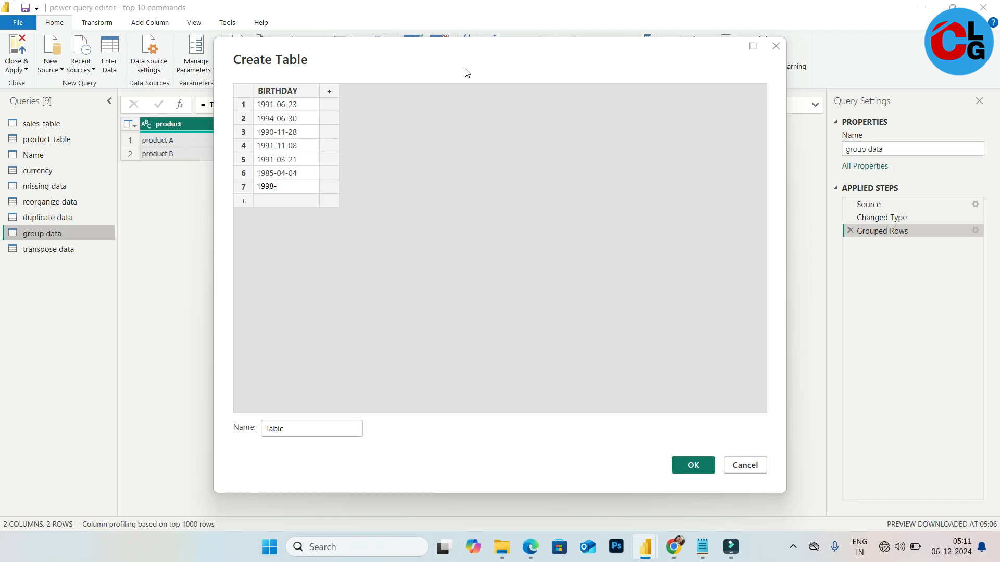
type("03-13")
left_click(322, 430)
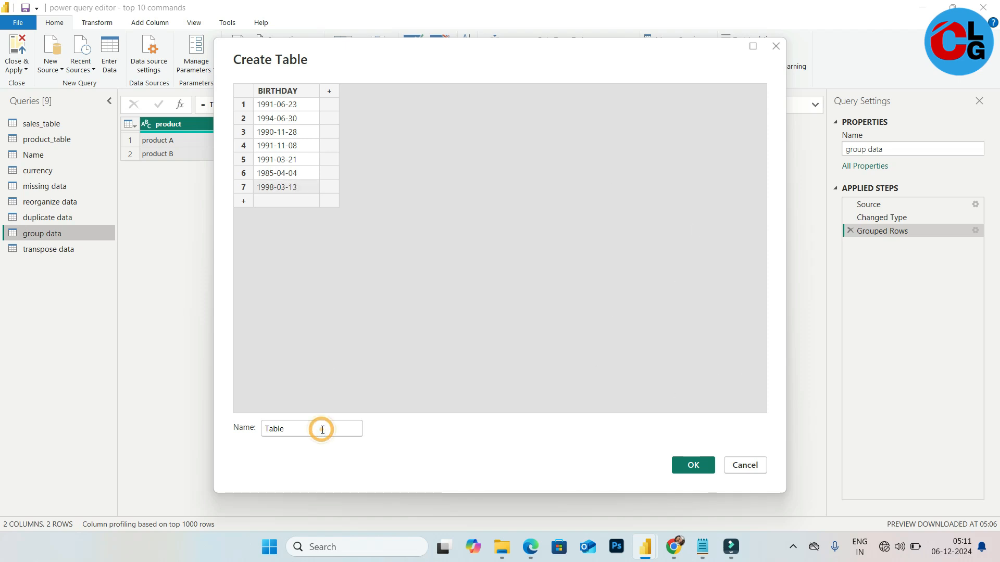
left_click(693, 466)
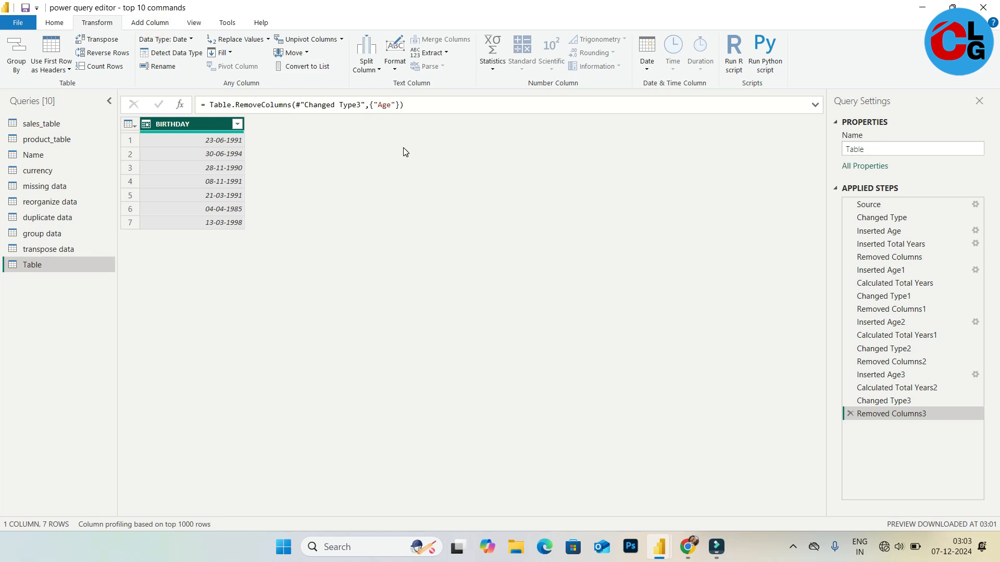
Add an Age column calculated from the BIRTHDAY dates
left_click(150, 24)
left_click(467, 73)
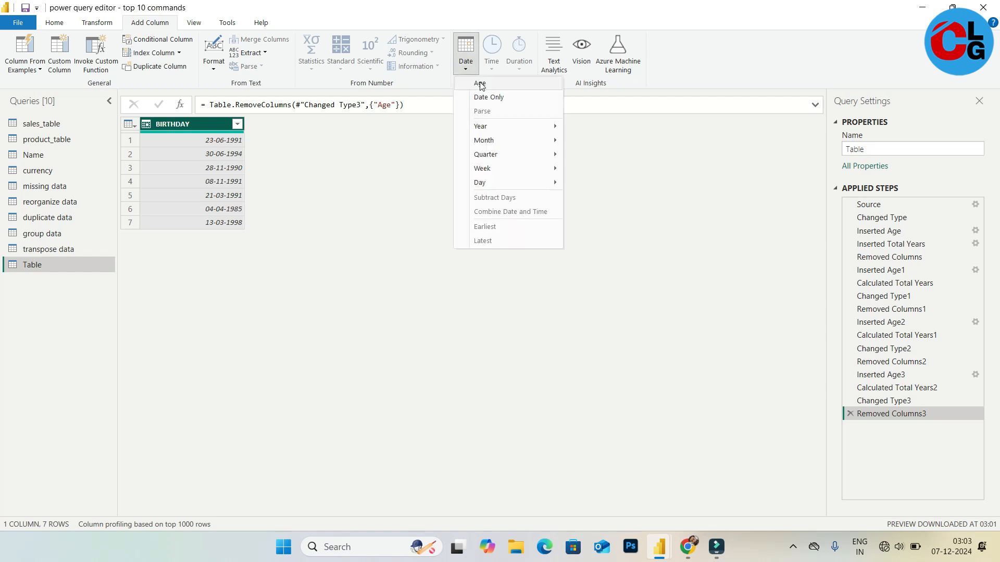
left_click(528, 88)
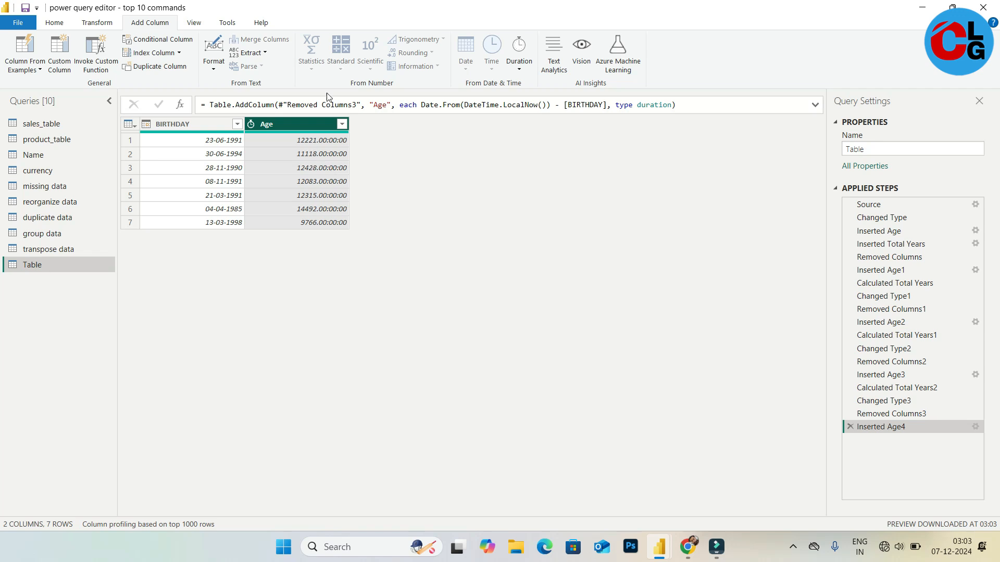
Convert the Age column to total years and change its data type to Whole Number
left_click(100, 25)
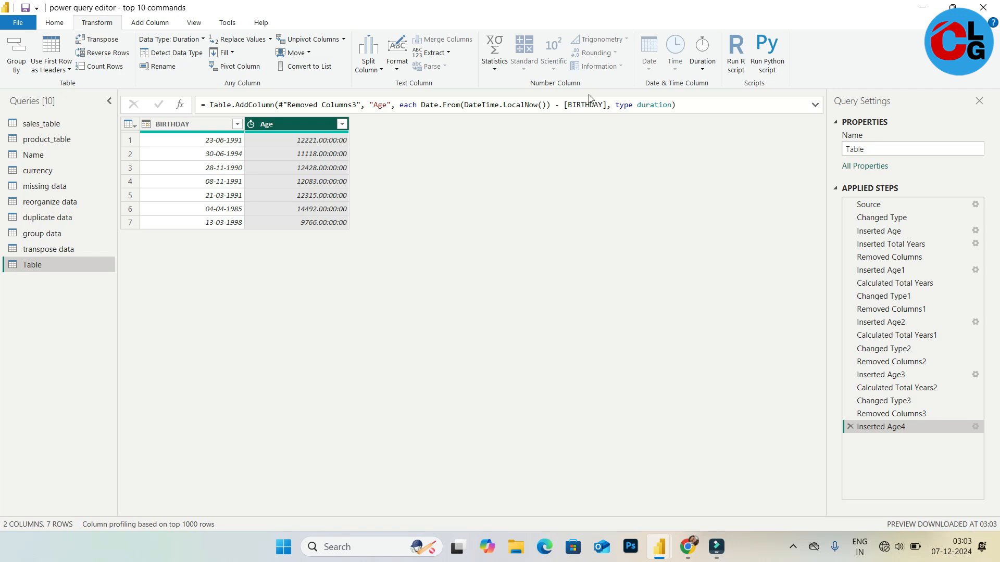
left_click(704, 70)
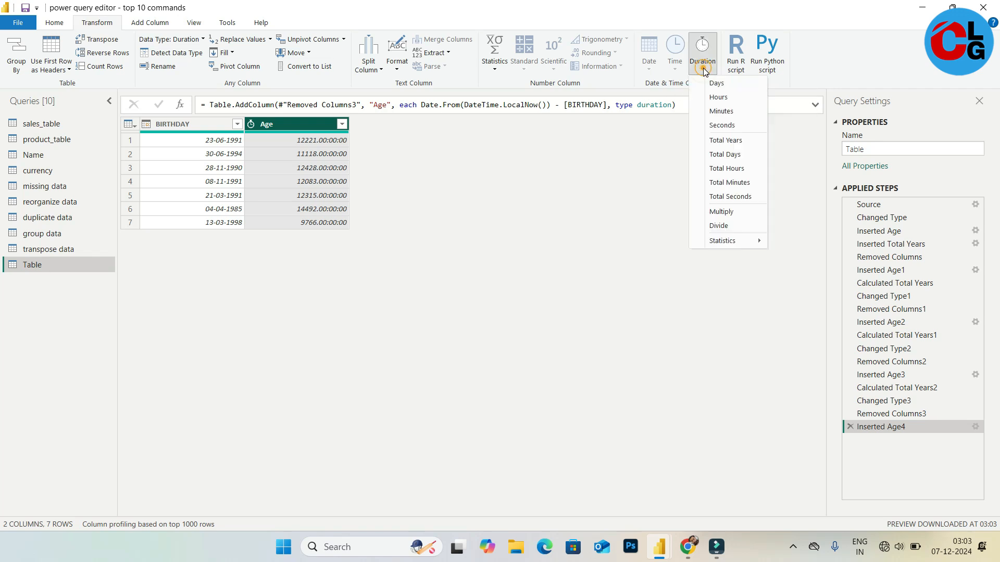
left_click(748, 140)
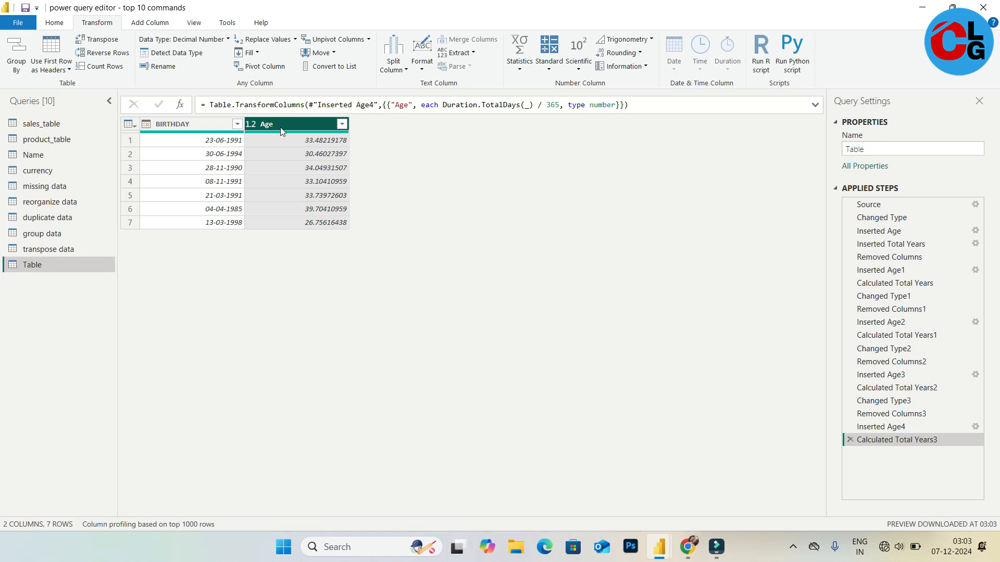
left_click(249, 124)
left_click(303, 164)
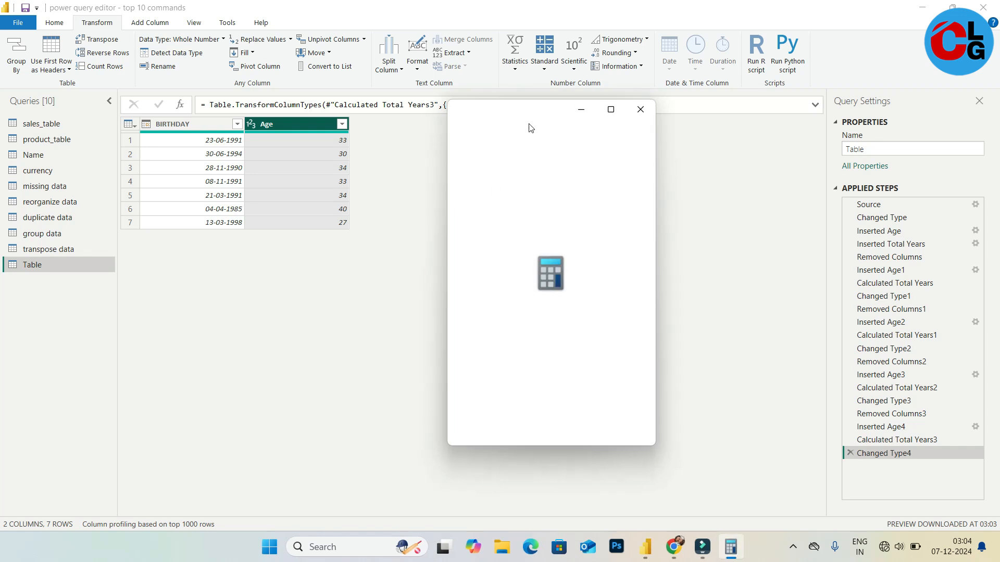
Switch to Calculator, compute 2024 minus 1991 to check an age, and close it
type("202")
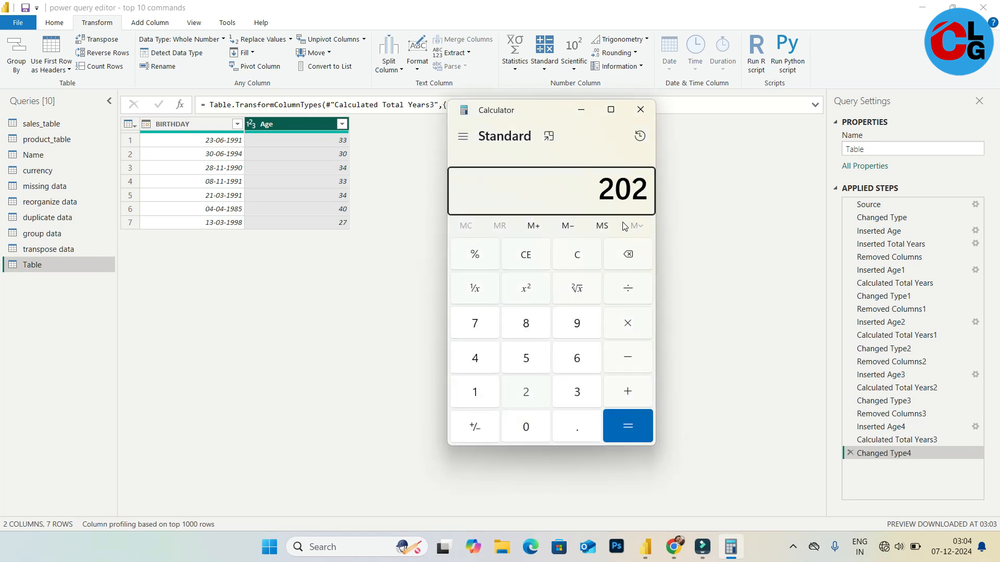
type("4 - 1991")
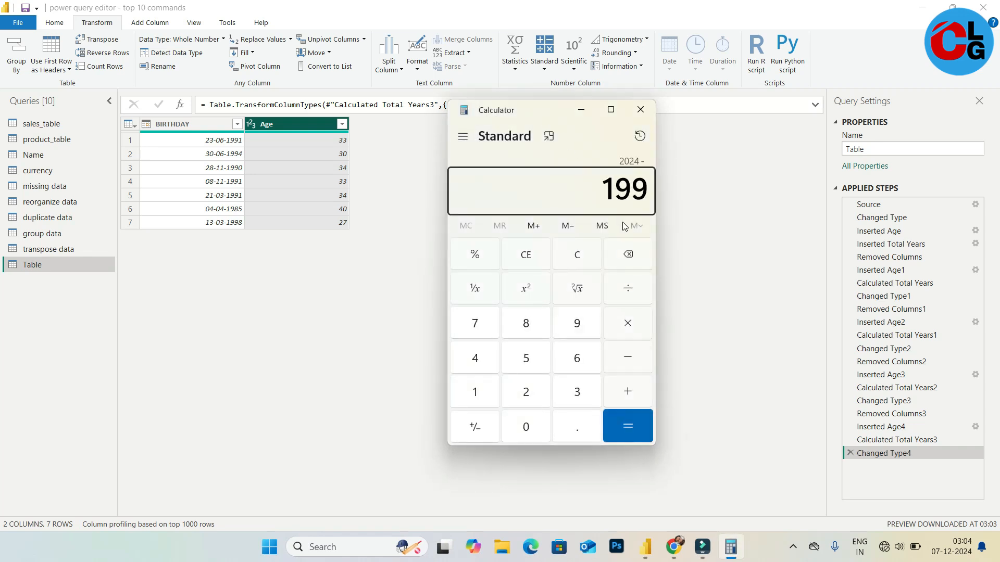
key("Return")
left_click(640, 109)
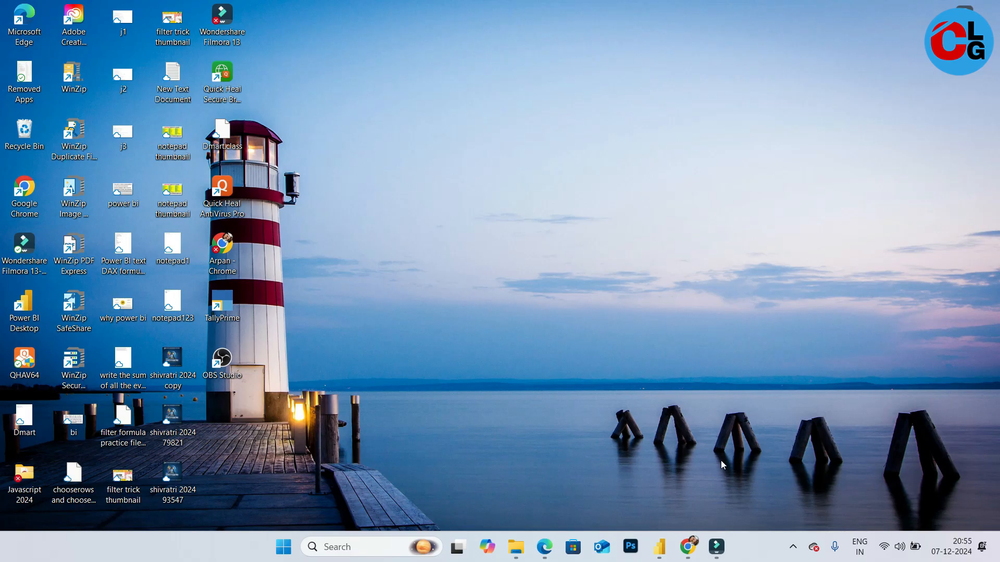
Return to the unpivot data query, select the product column and unpivot the other columns
left_click(688, 547)
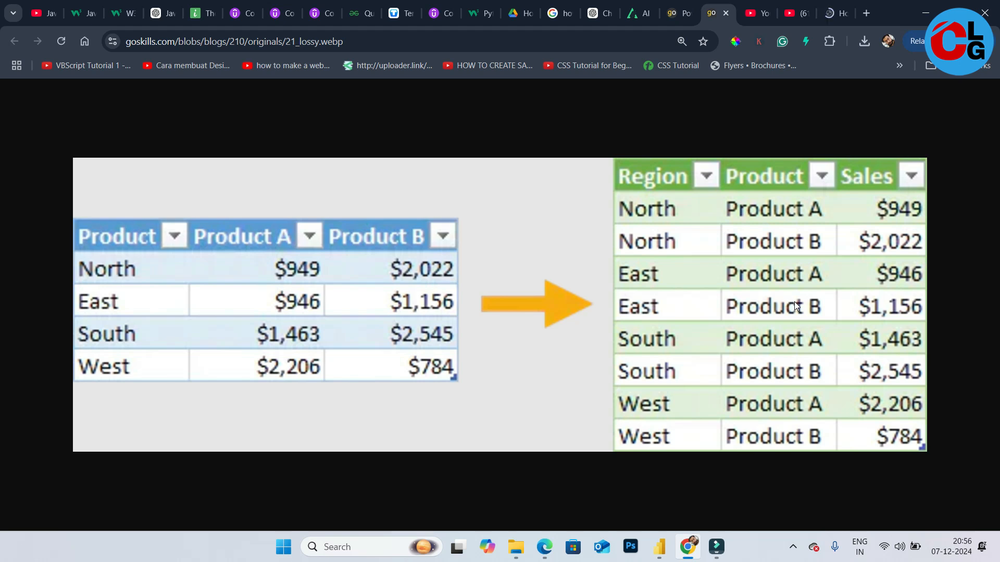
left_click(925, 13)
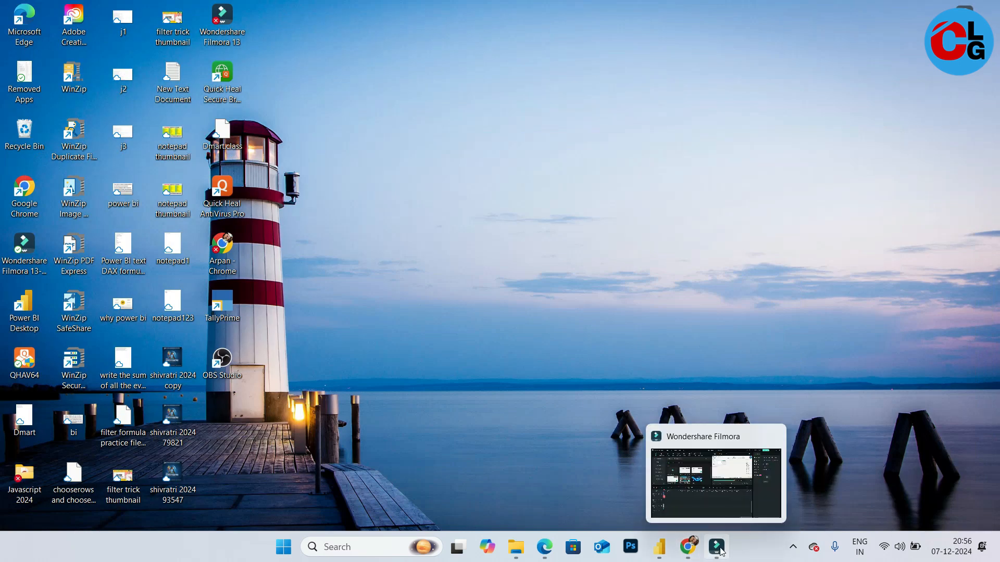
left_click(660, 547)
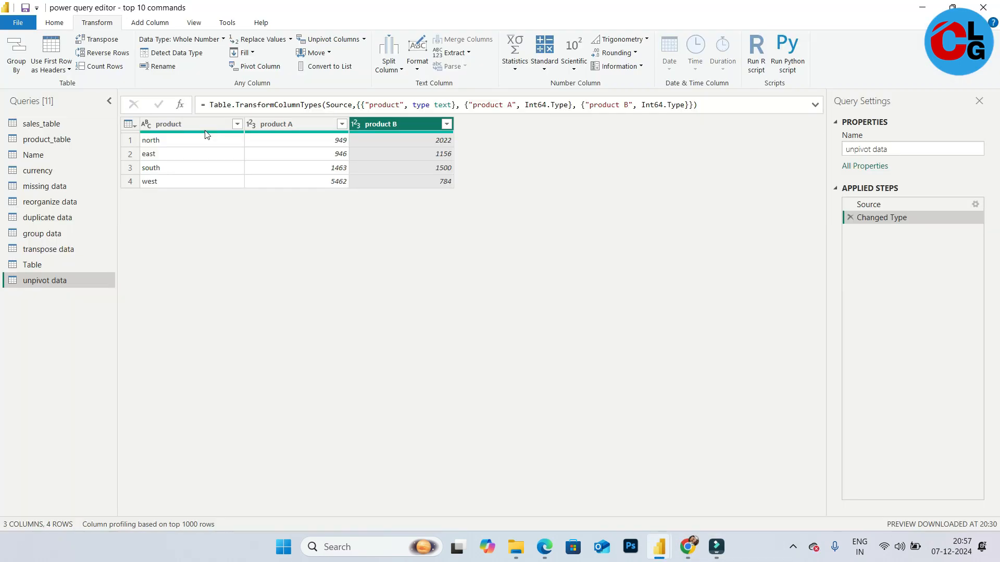
left_click(280, 259)
left_click(189, 124)
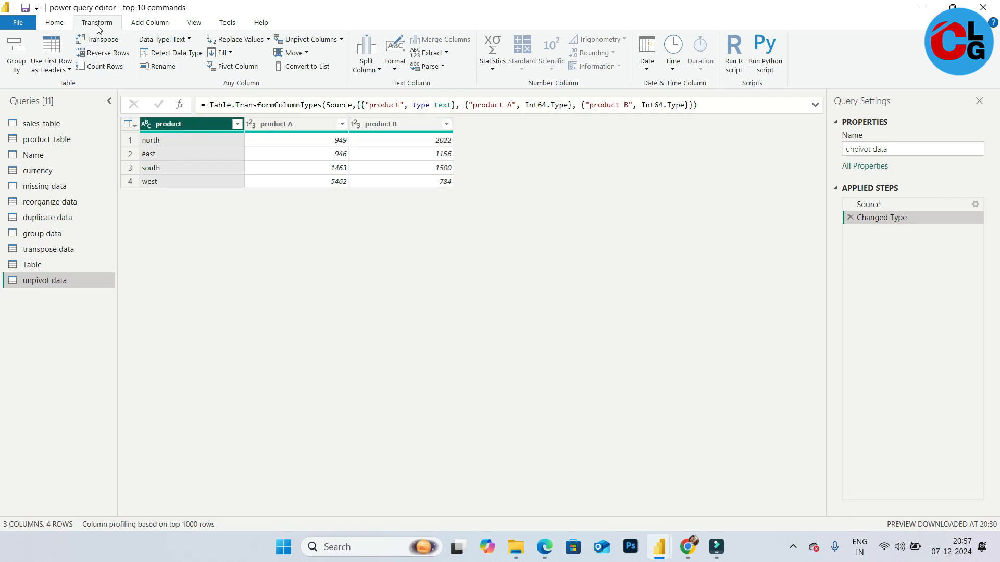
left_click(342, 40)
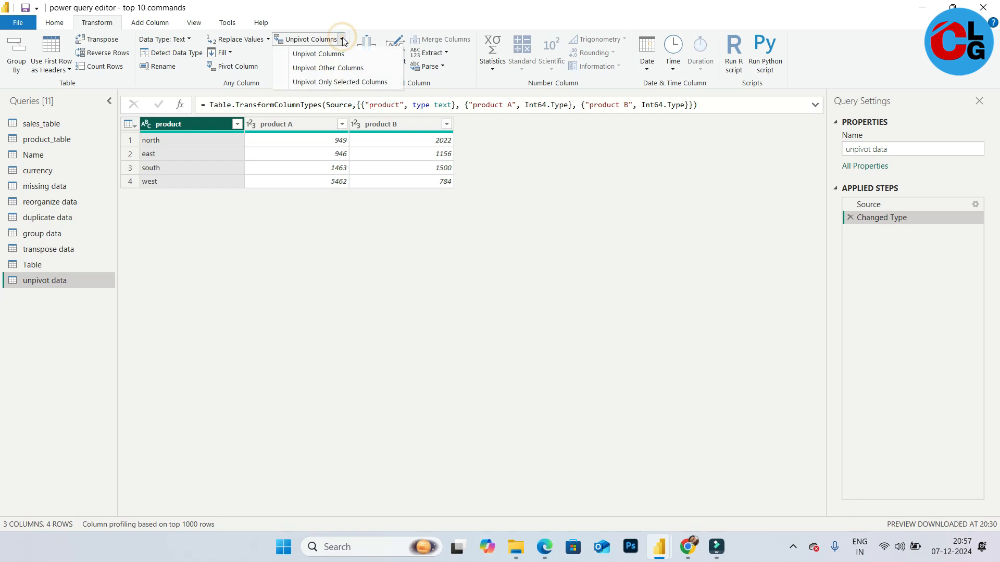
left_click(343, 73)
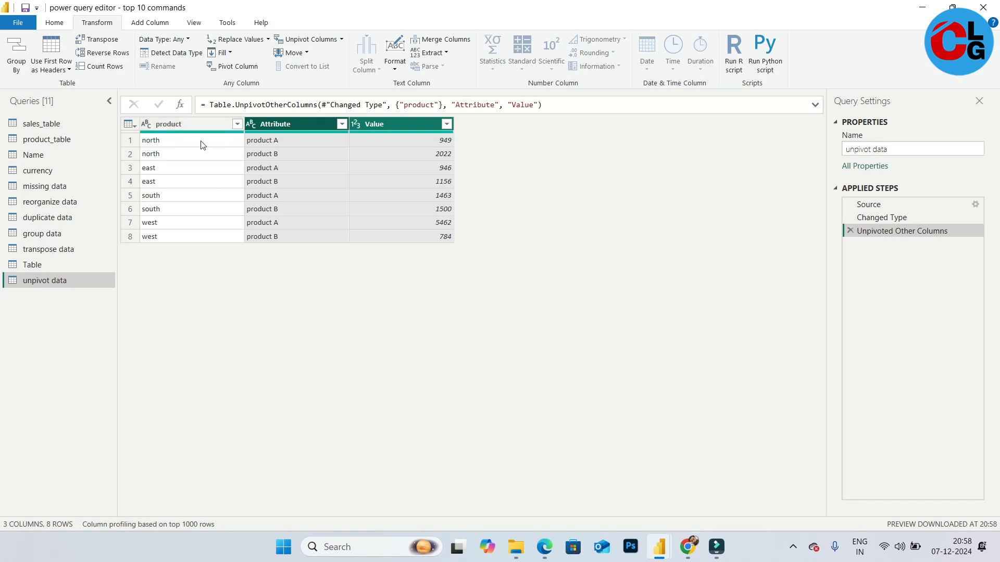
Rename the unpivoted columns to region, product and sales
double_click(173, 123)
type("region")
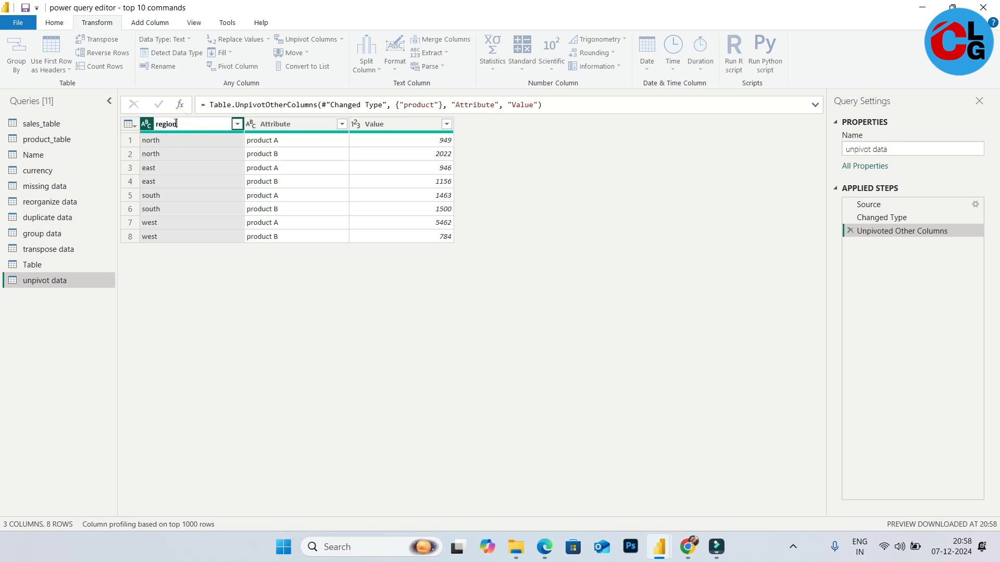
left_click(283, 124)
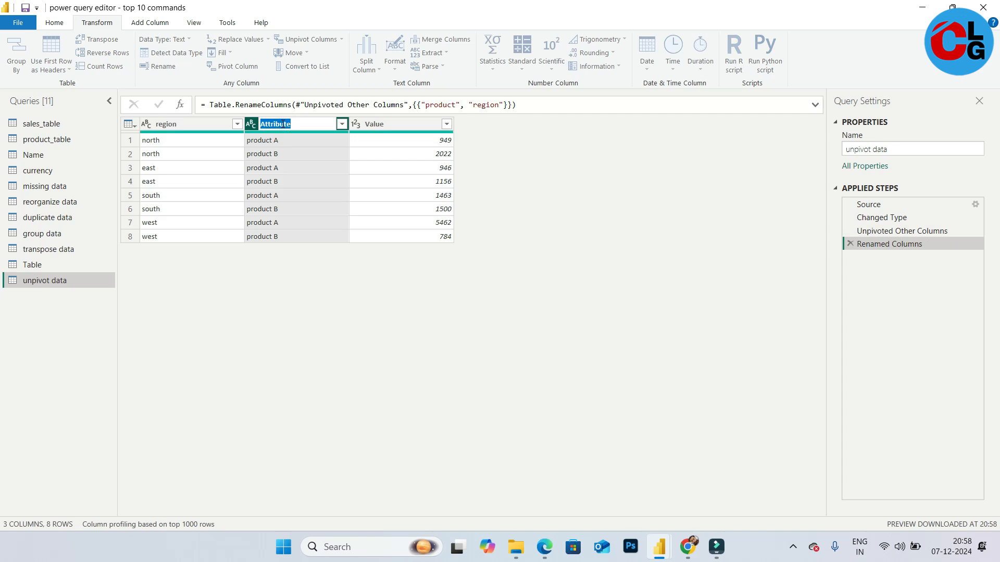
double_click(283, 123)
type("product")
double_click(375, 125)
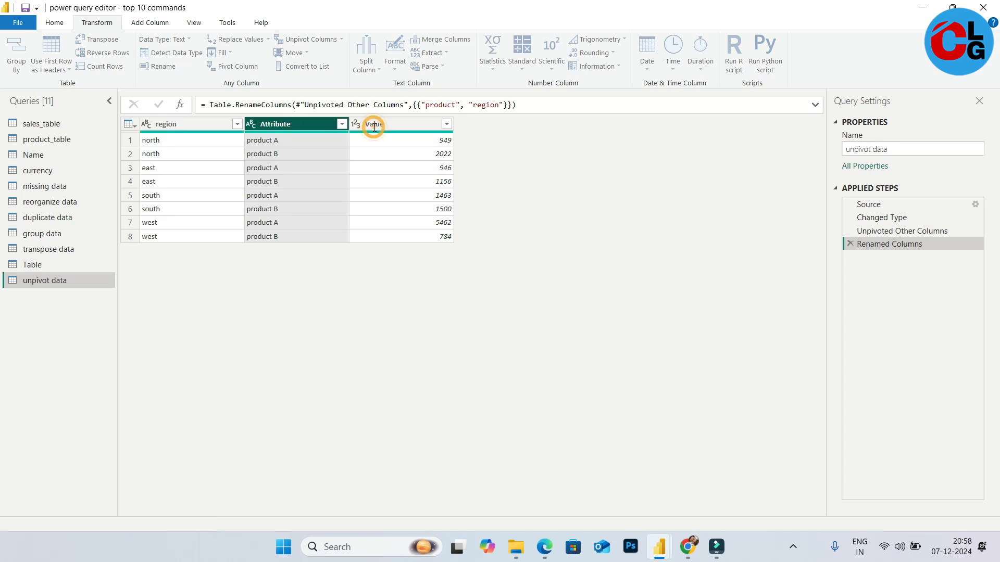
type("sales")
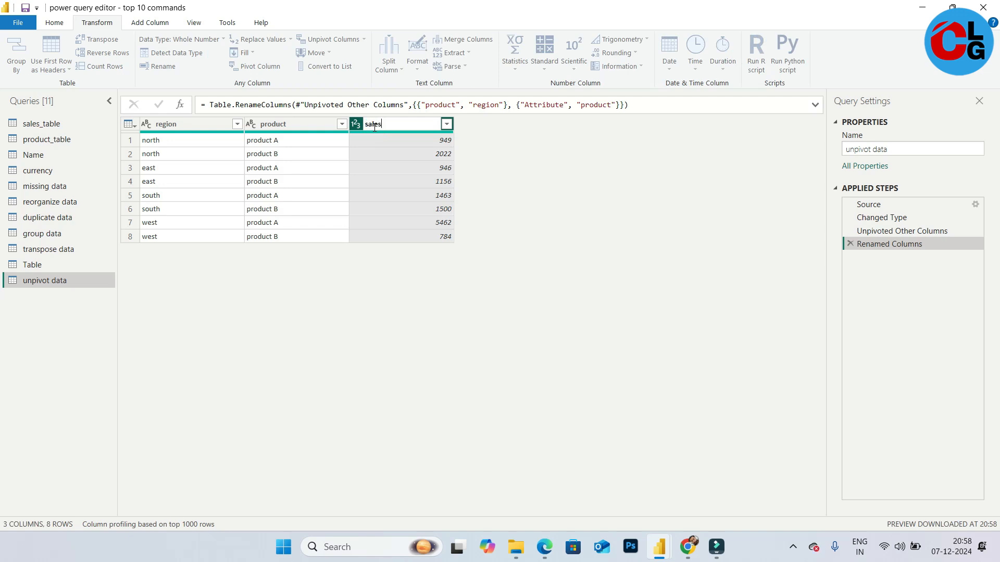
key("Return")
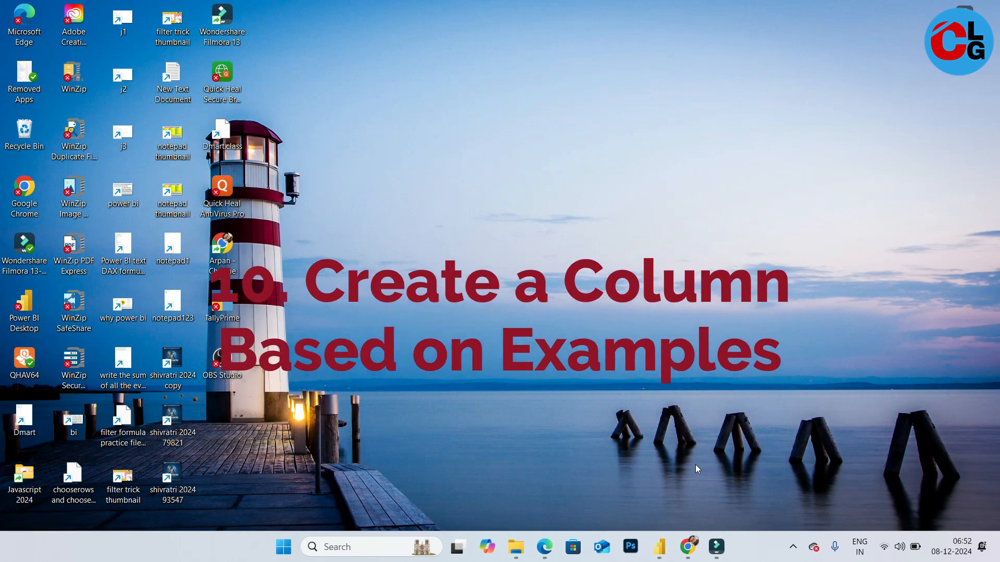
Examine the Create a Column Based on Examples sample image in the browser
left_click(688, 547)
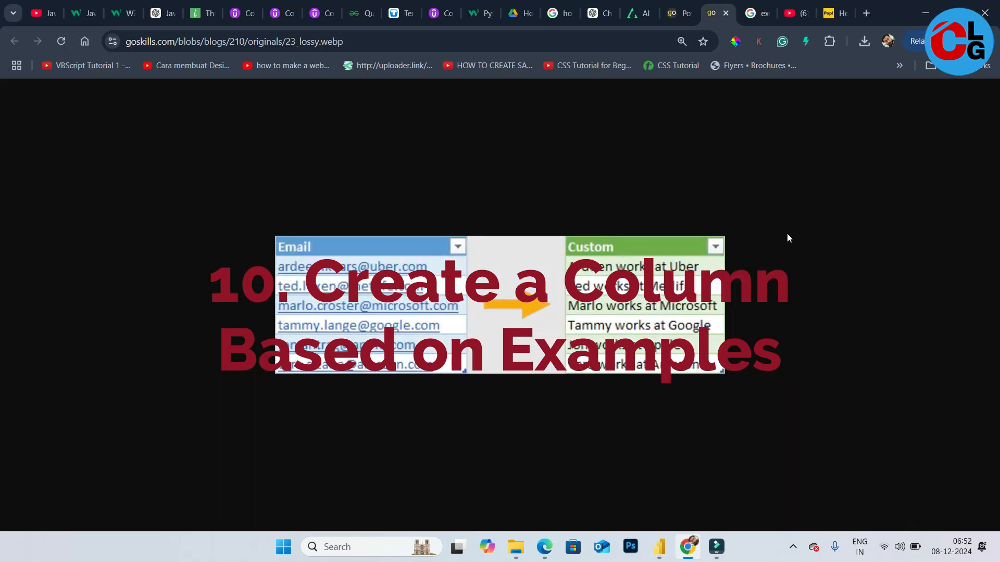
scroll(786, 233, "up", 4, "ctrl")
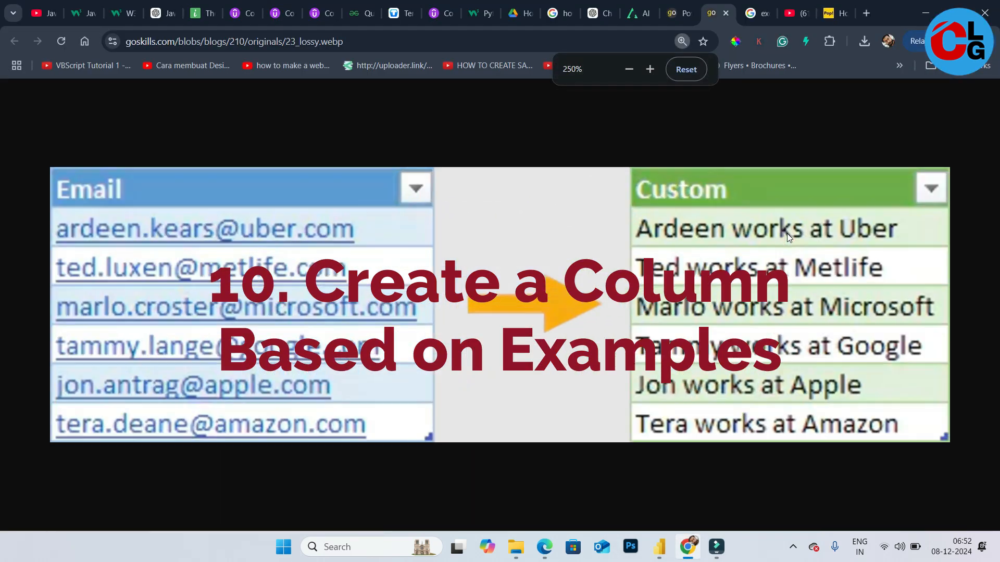
scroll(787, 234, "down", 1, "ctrl")
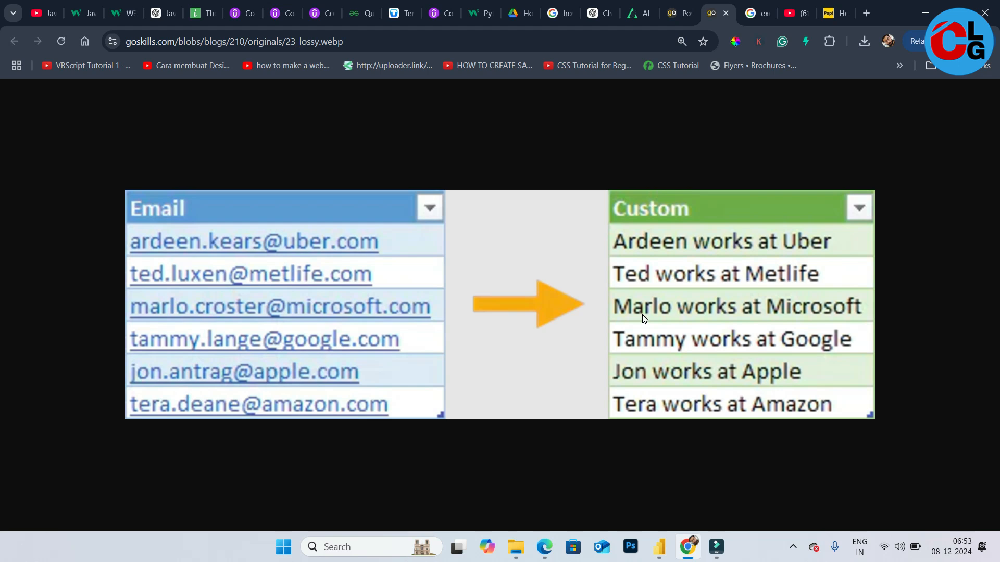
mouse_move(659, 551)
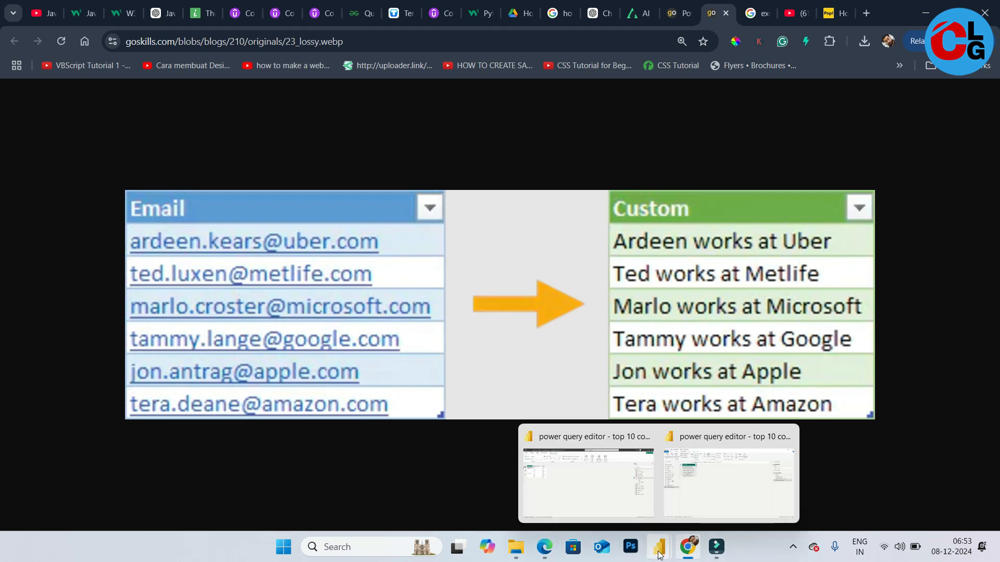
Return to the create a column query and start a Column From Examples based on the selected Email column
left_click(712, 499)
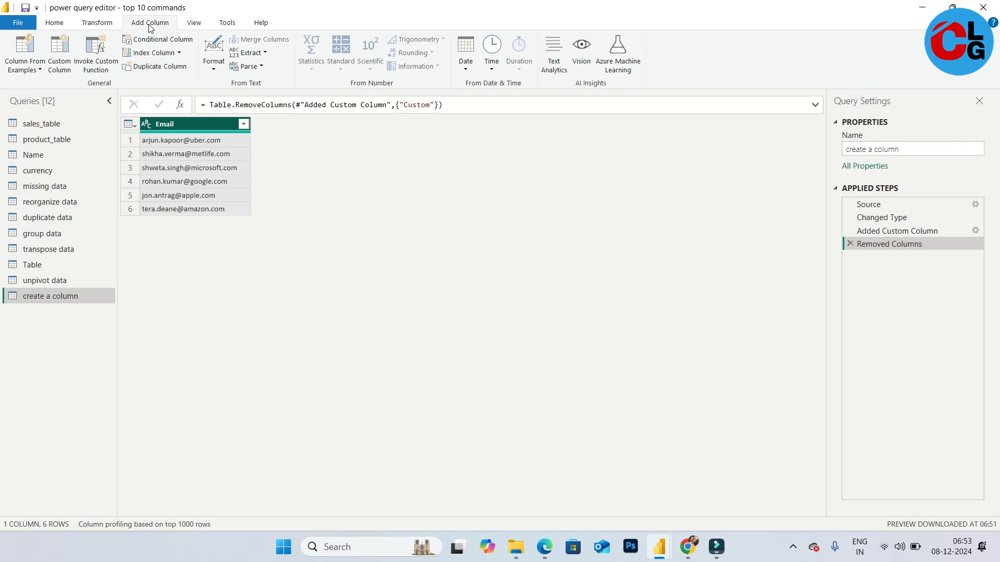
left_click(39, 71)
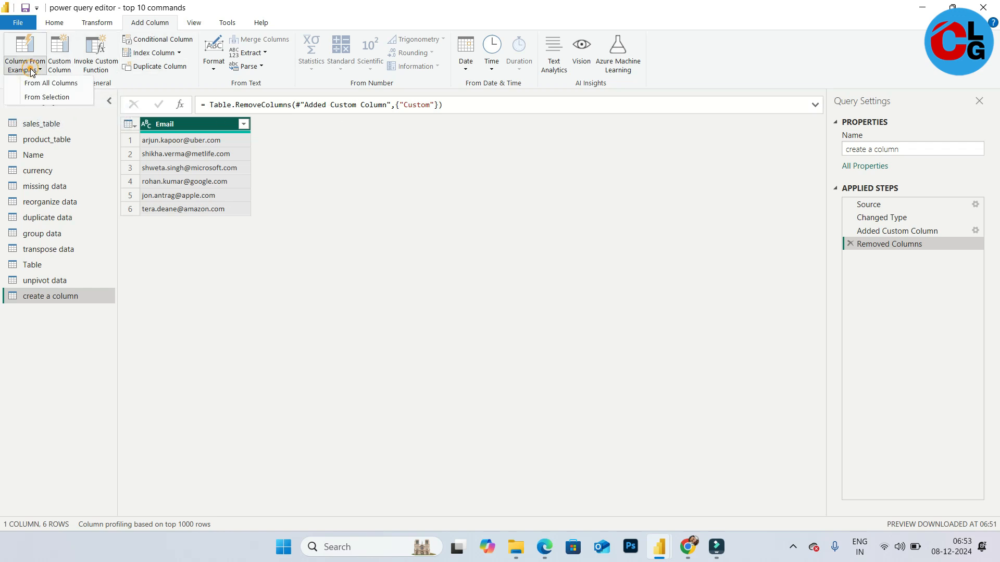
left_click(57, 98)
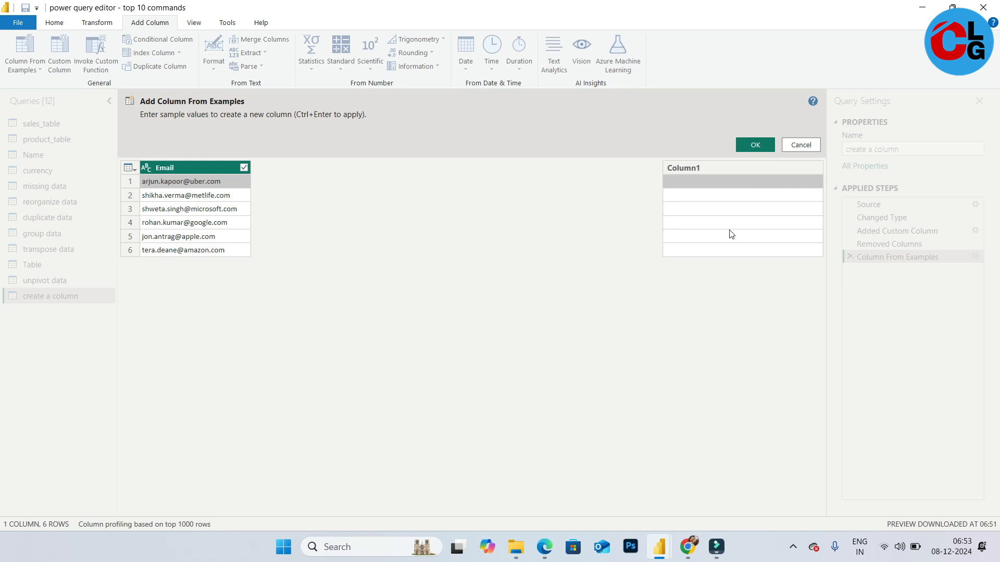
Check the sample image in the browser, then enter the first row's example as its first name followed by "works at Uber"
left_click(689, 547)
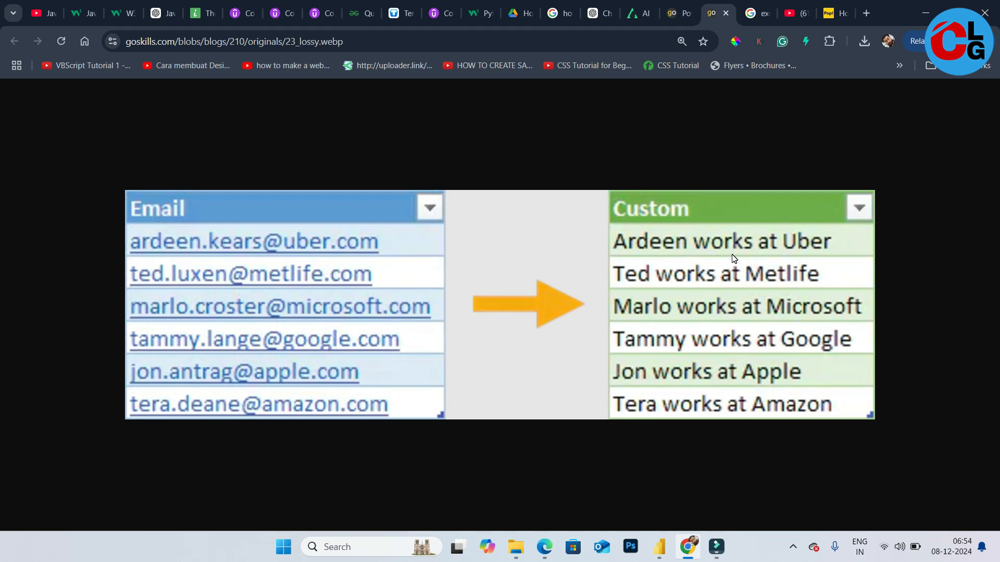
left_click(660, 547)
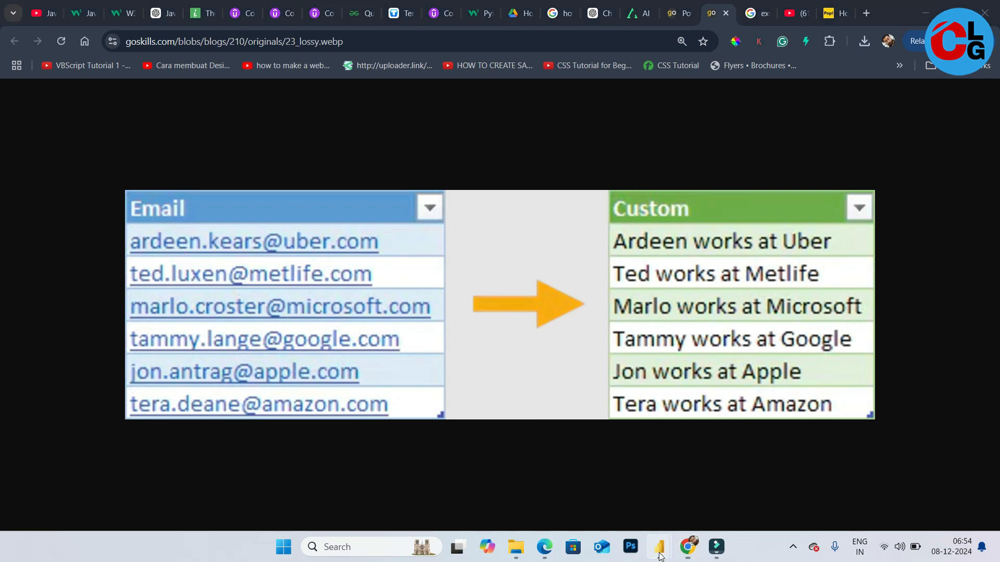
left_click(735, 419)
left_click(659, 547)
left_click(715, 495)
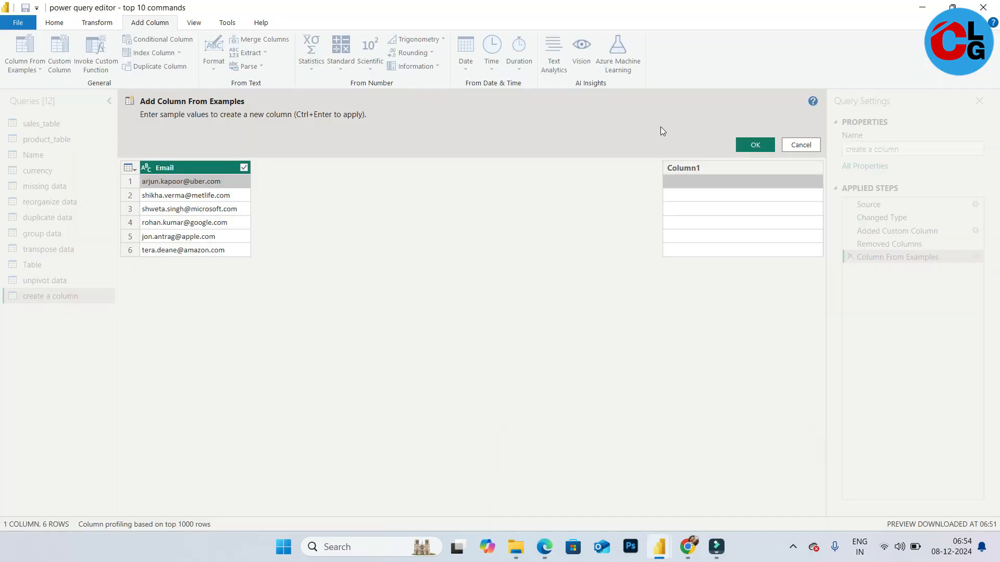
left_click(723, 182)
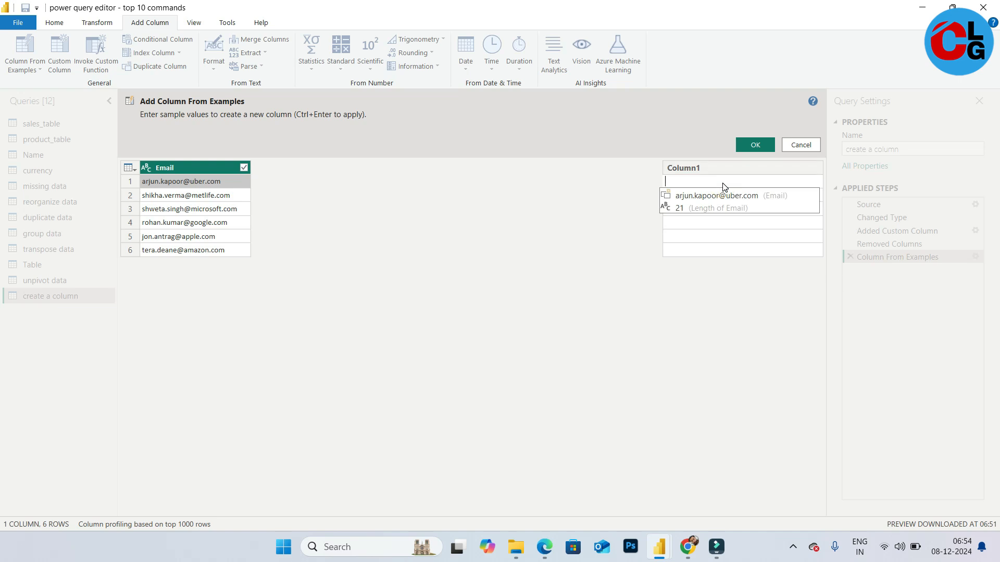
type("Arju")
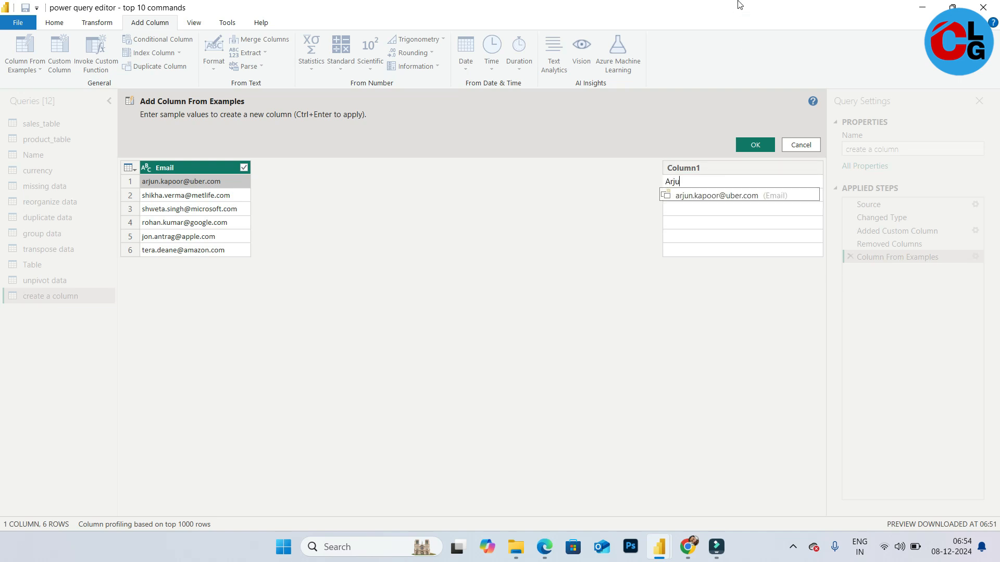
type("n work")
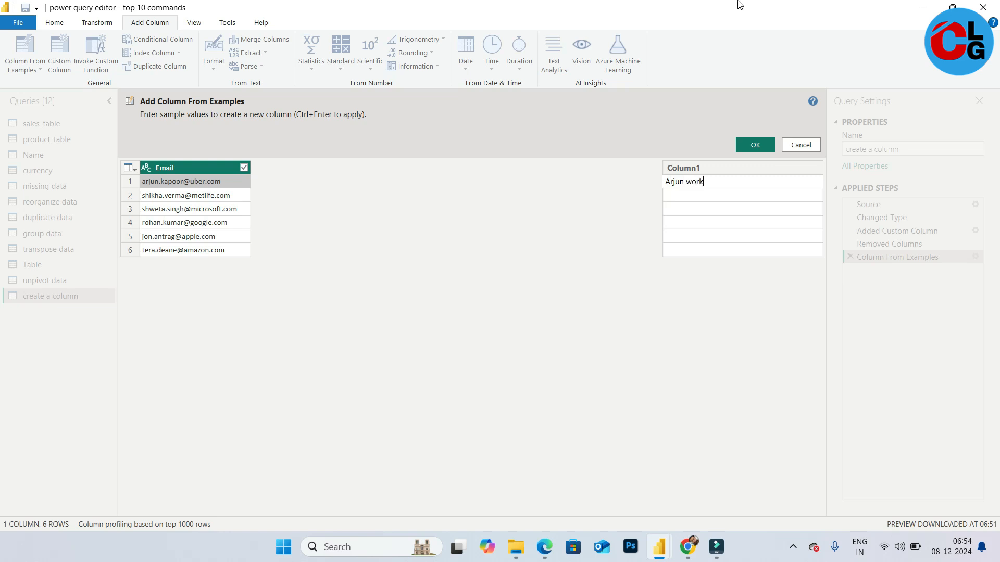
type("s at Uber")
key("Return")
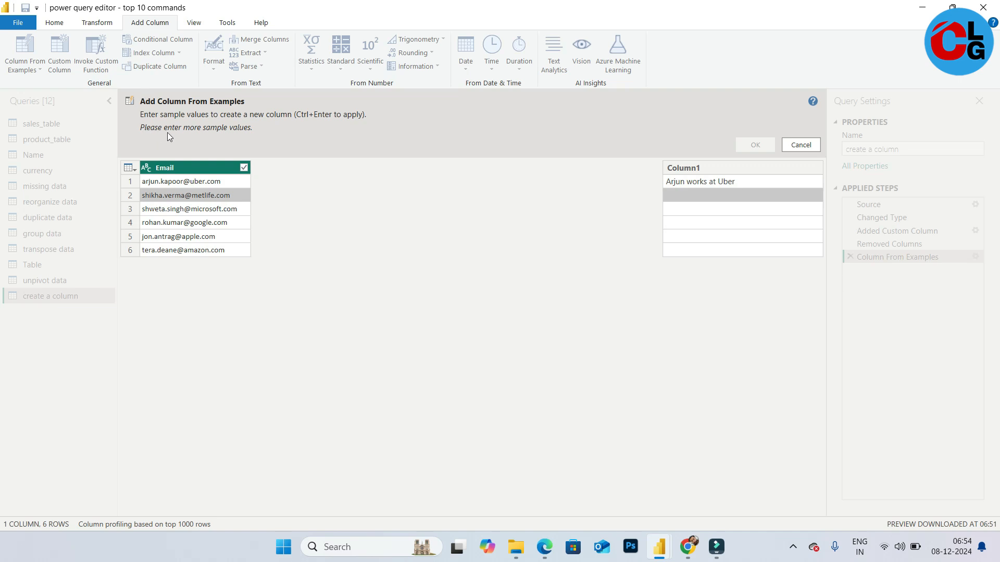
Enter the second row's example as its first name followed by "works at Metlife" and accept the new column
left_click(718, 199)
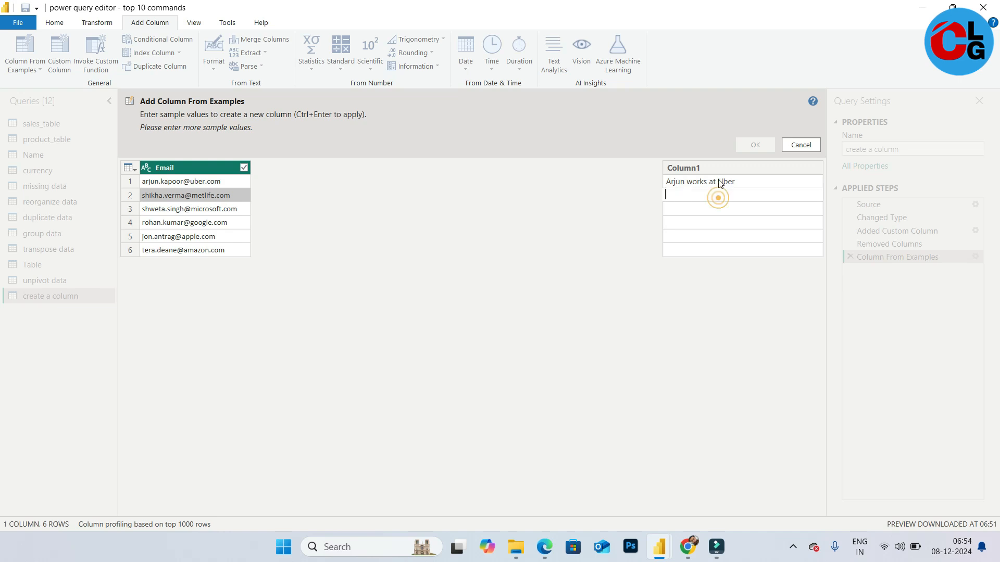
type("Shikha works at Metlife")
key("Return")
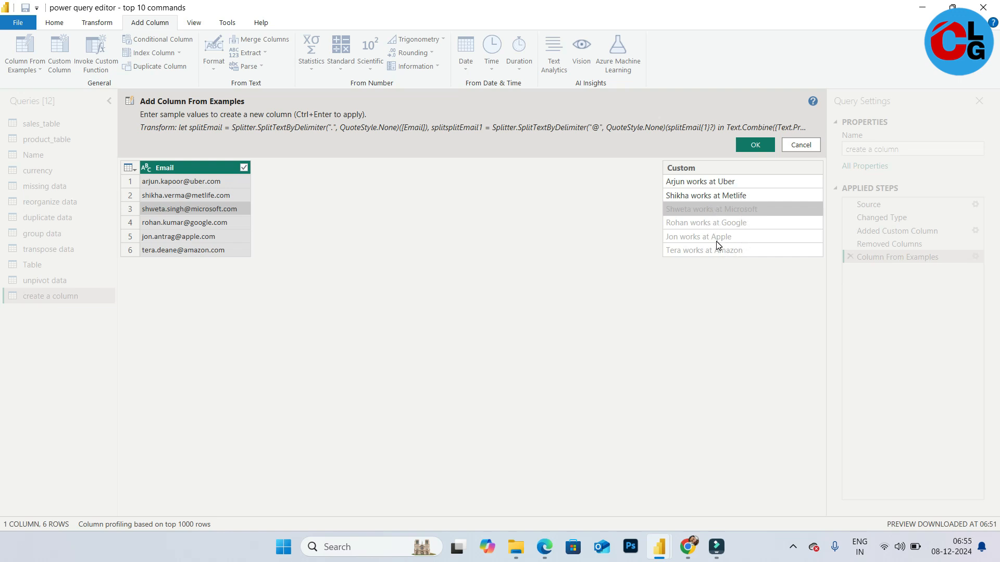
left_click(755, 145)
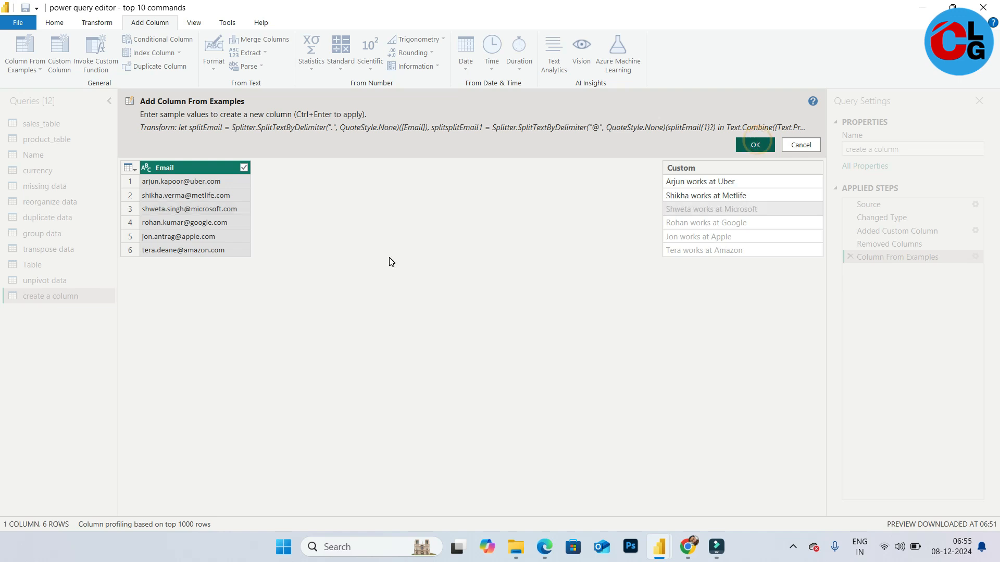
left_click(763, 146)
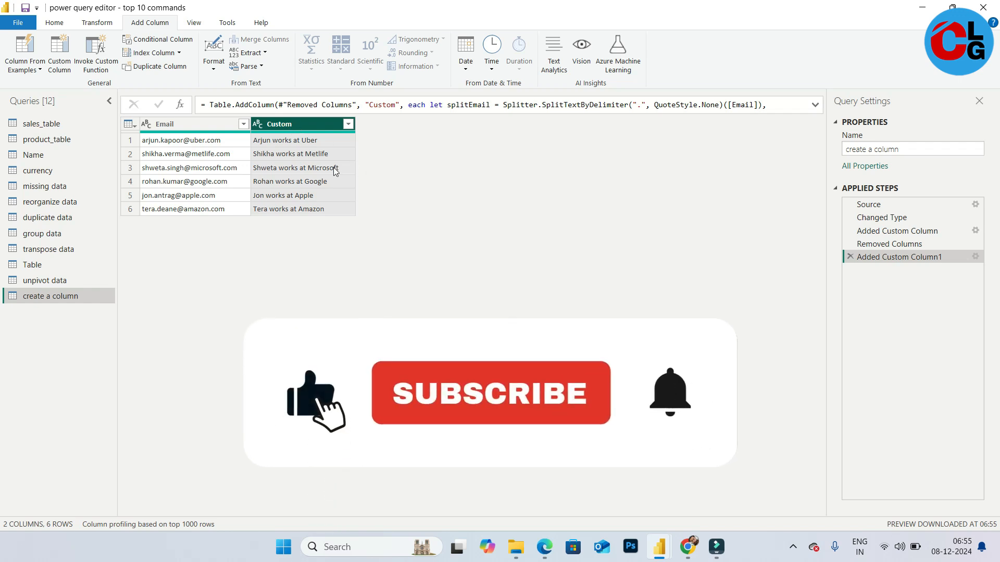
Rename the new Custom column to Working Profile
double_click(279, 124)
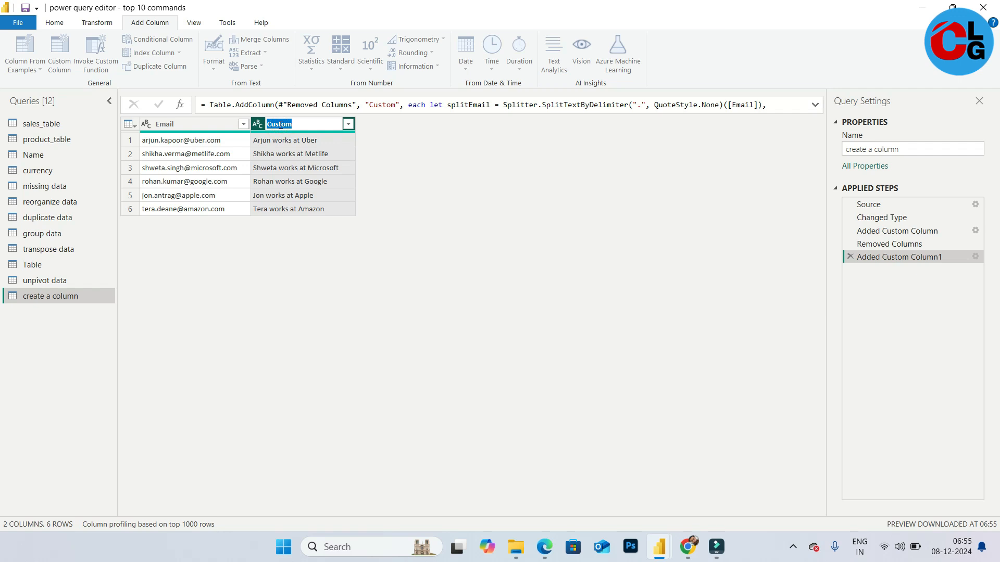
key("BackSpace")
type("Working Profile")
key("Return")
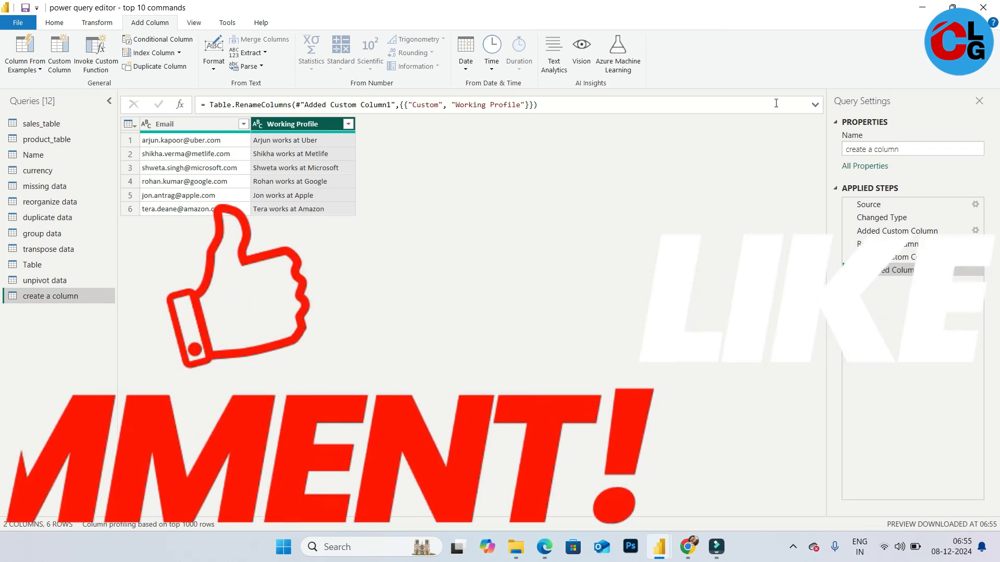
left_click(925, 8)
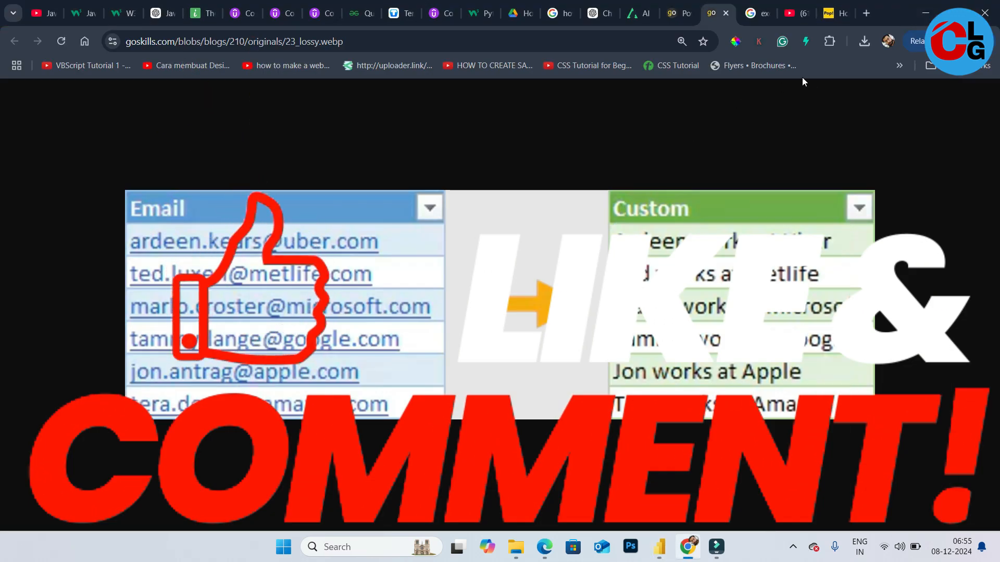
left_click(922, 7)
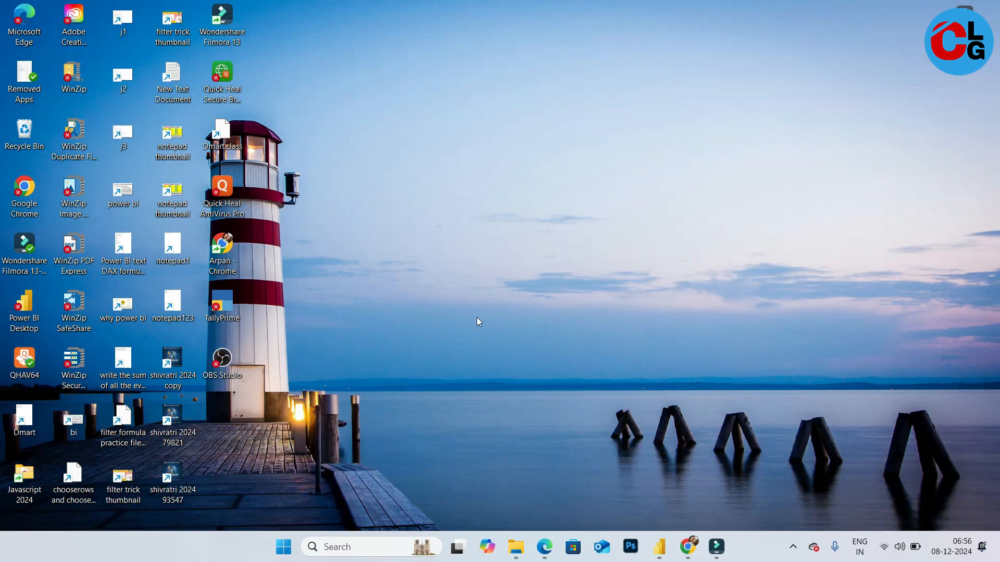